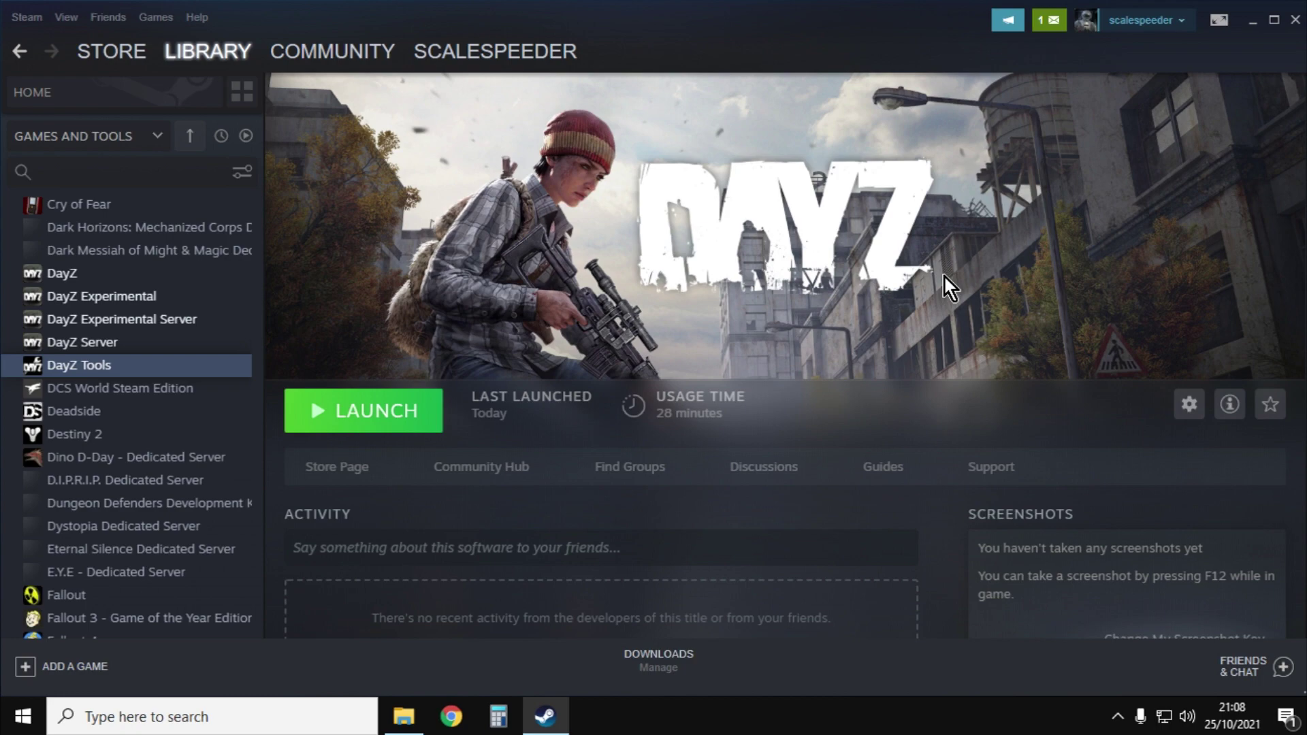
# Step: Show the Steam steamapps\common folder with DayZ, DayZ Tools and DayZServer in File Explorer
pyautogui.click(404, 716)
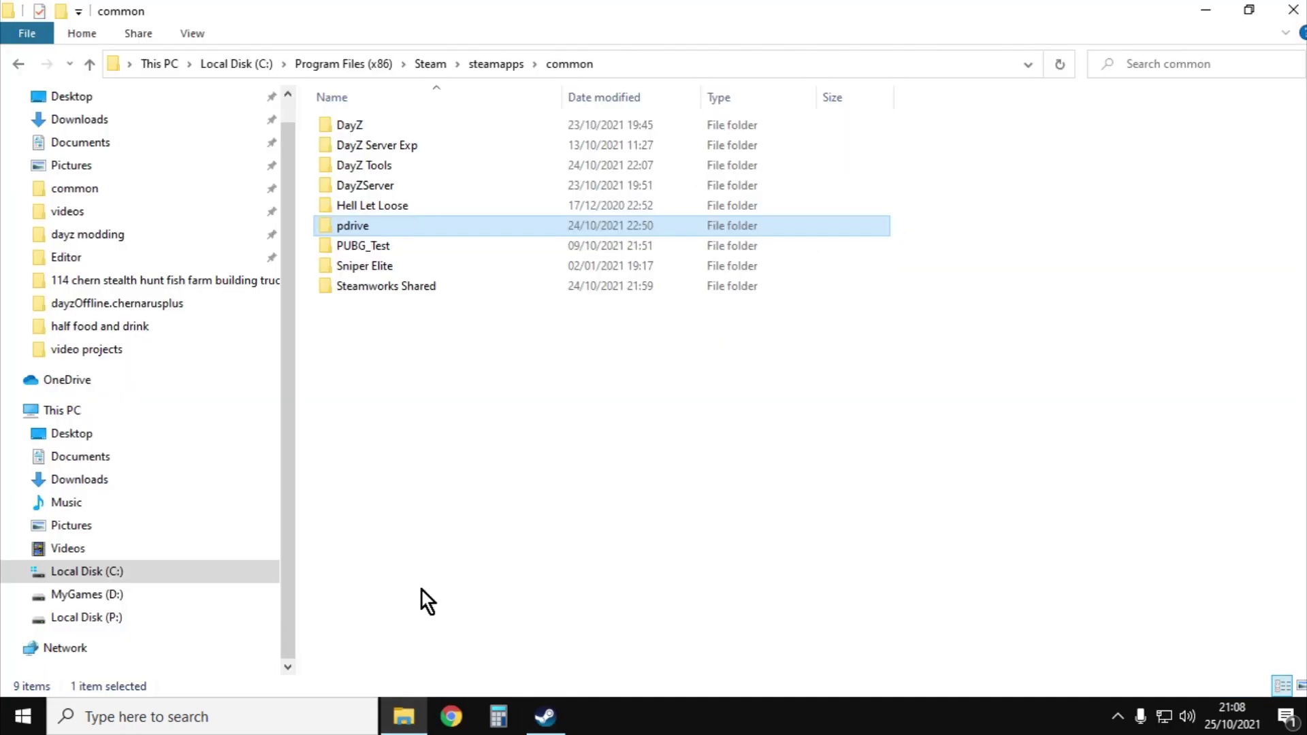
# Step: Look inside the DayZ game folder, go back up to common, and return to the DayZ Tools page
pyautogui.doubleClick(365, 127)
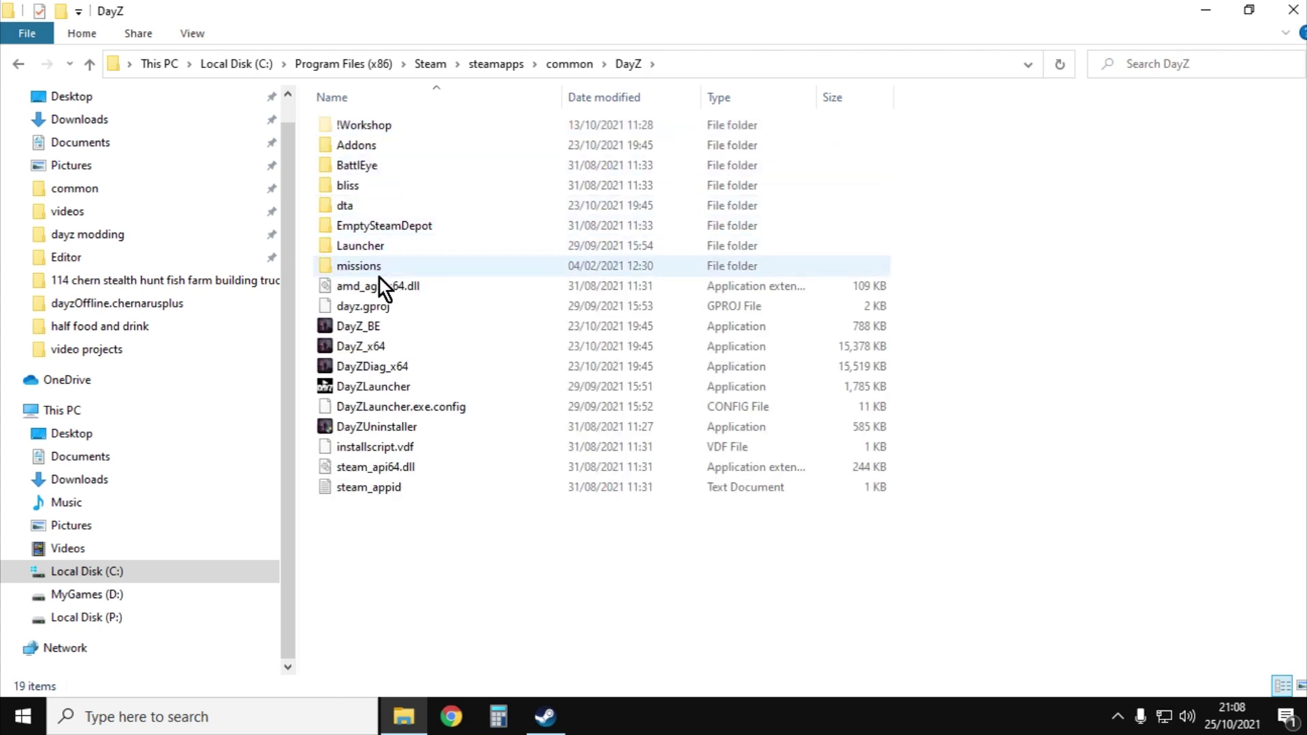
pyautogui.click(88, 64)
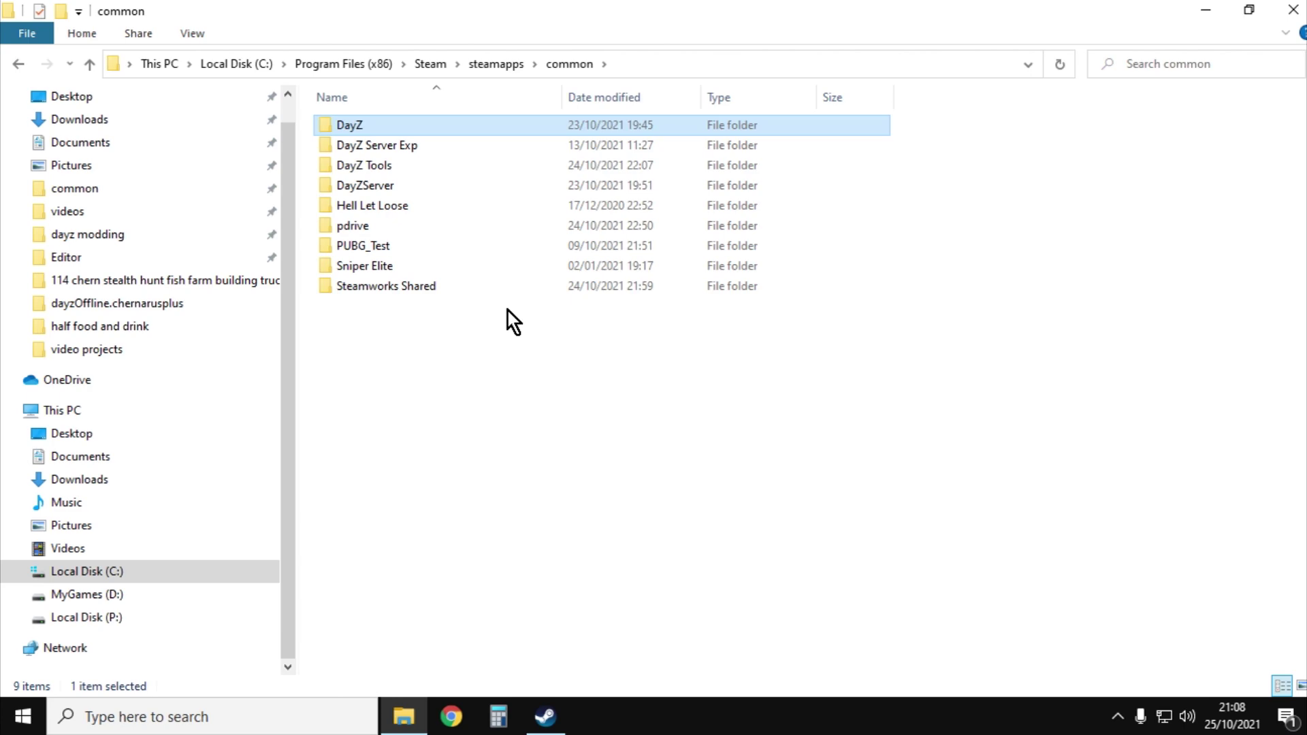
pyautogui.click(545, 716)
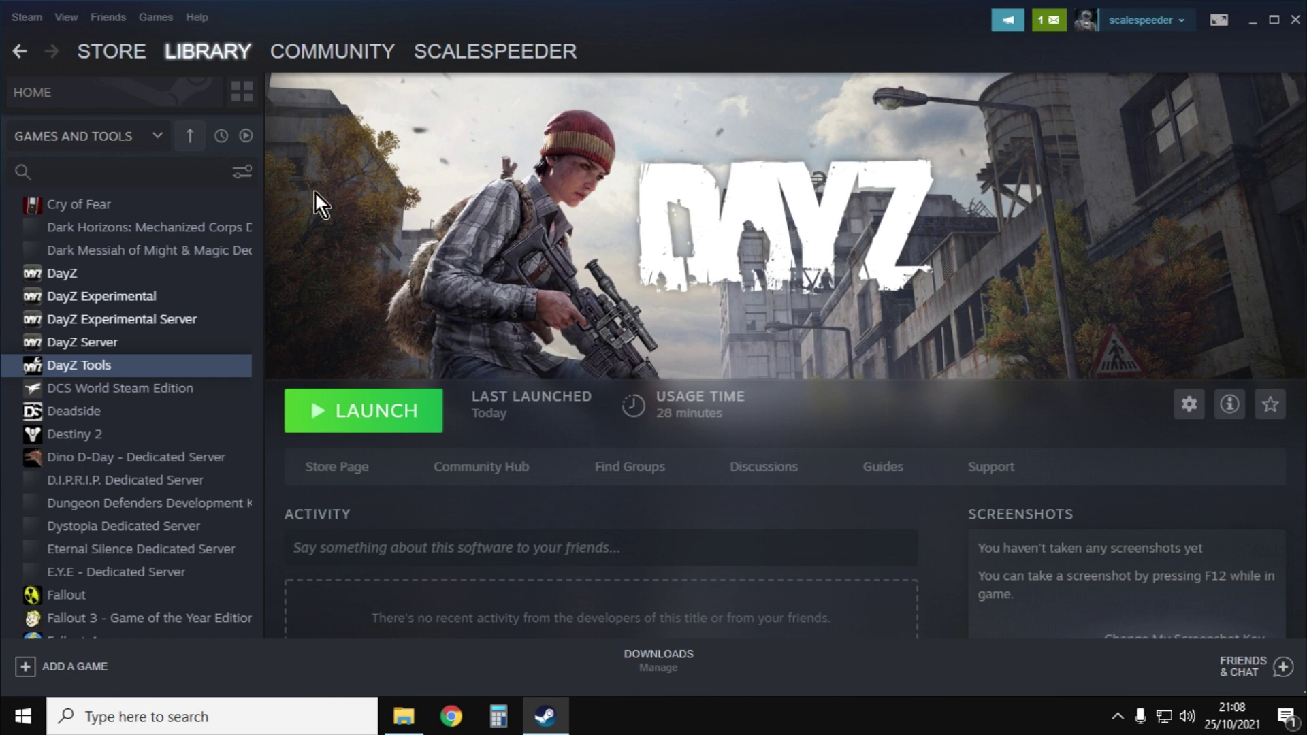
pyautogui.moveTo(197, 43)
pyautogui.click(157, 137)
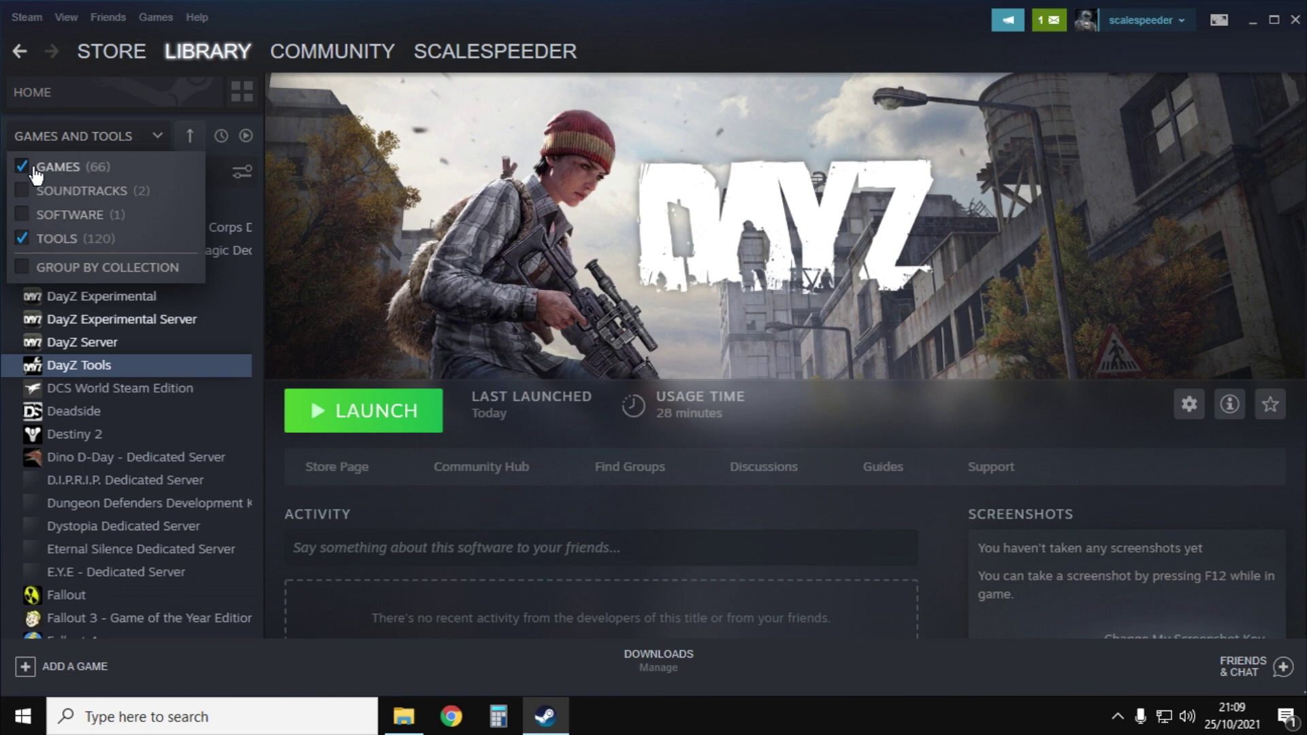
pyautogui.click(164, 145)
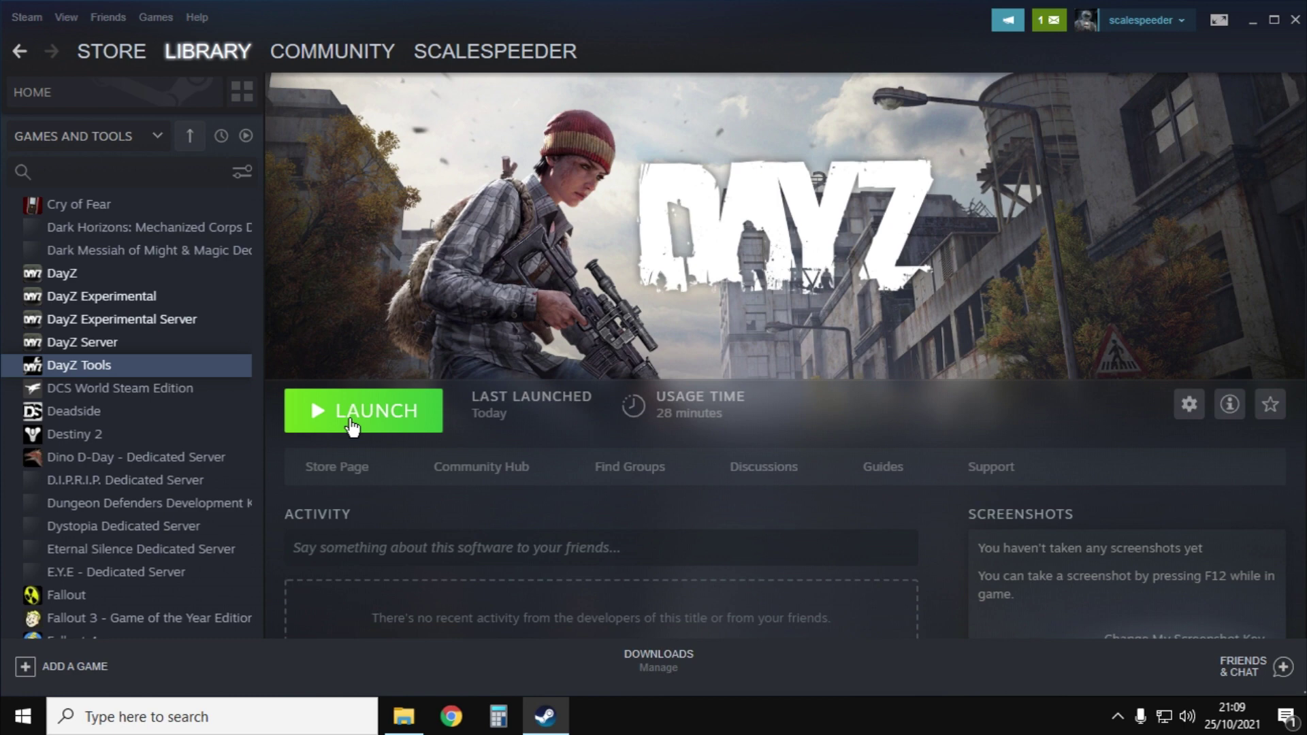
pyautogui.click(403, 426)
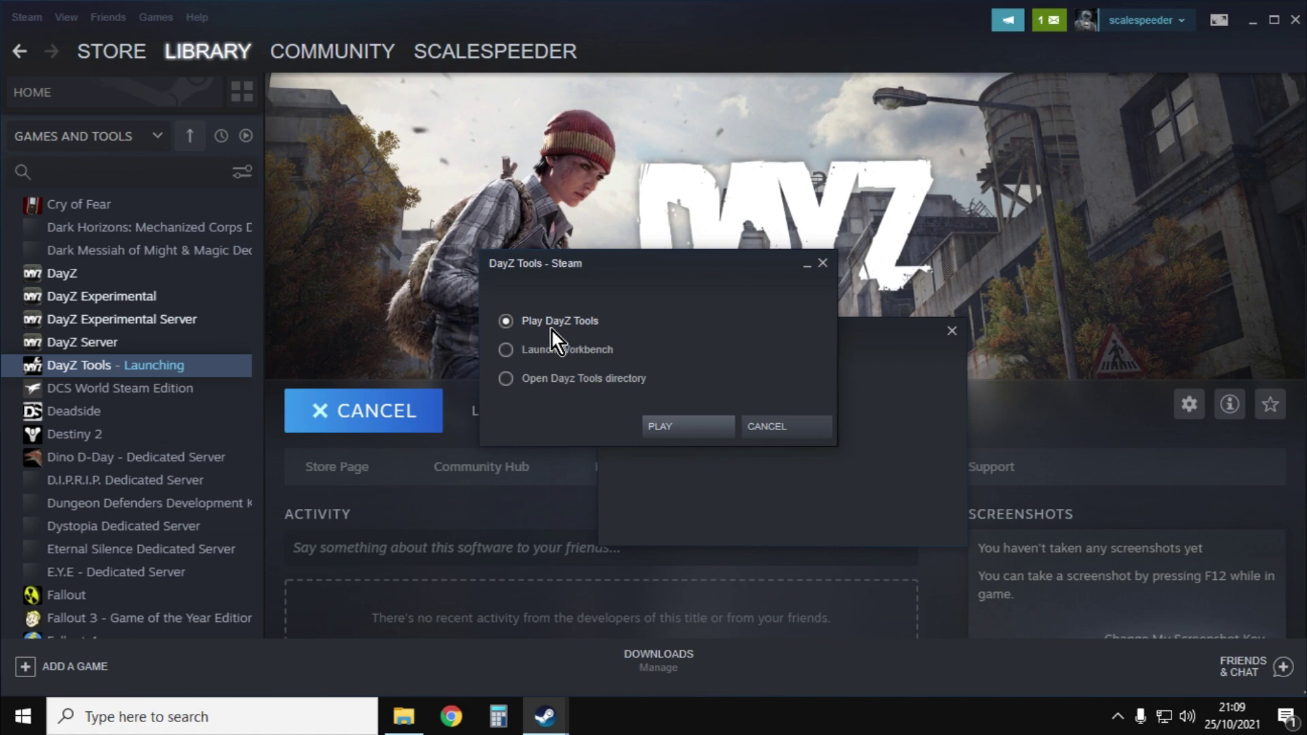
# Step: Launch DayZ Tools and open its Settings showing the P:\ work drive and game paths
pyautogui.click(686, 426)
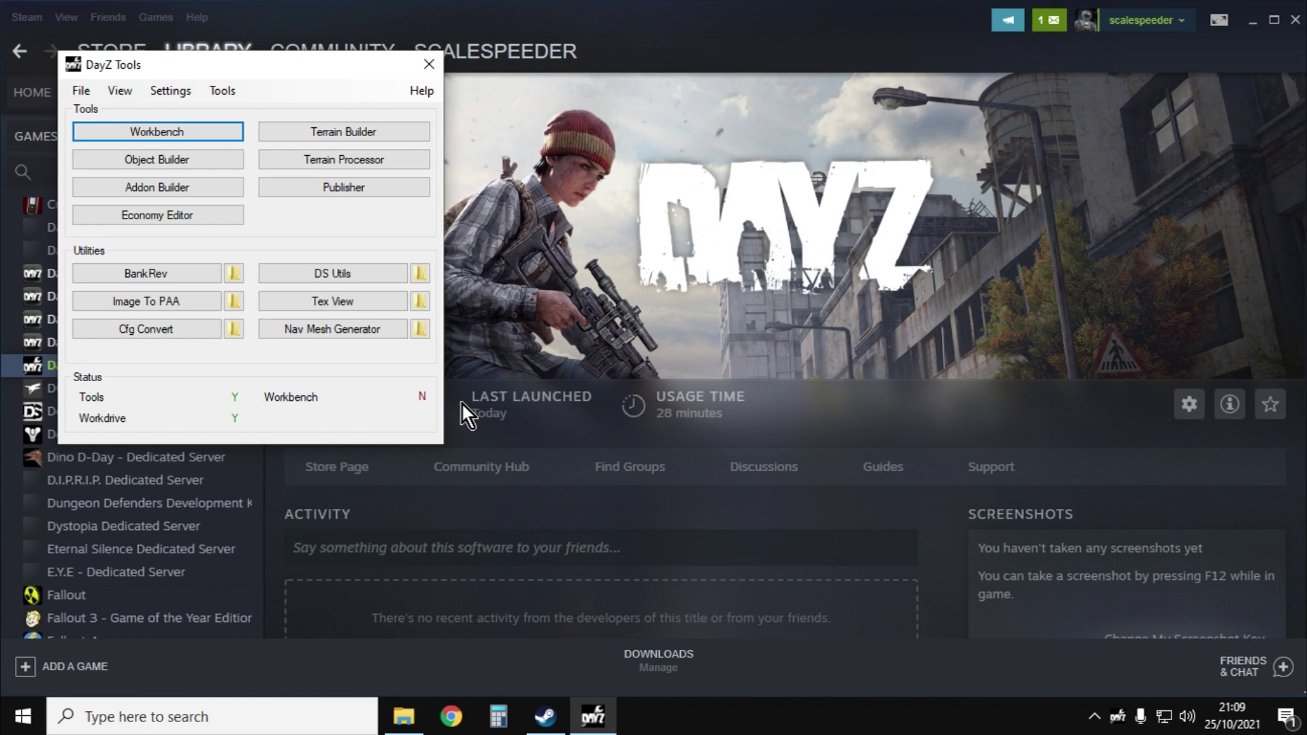
pyautogui.click(165, 93)
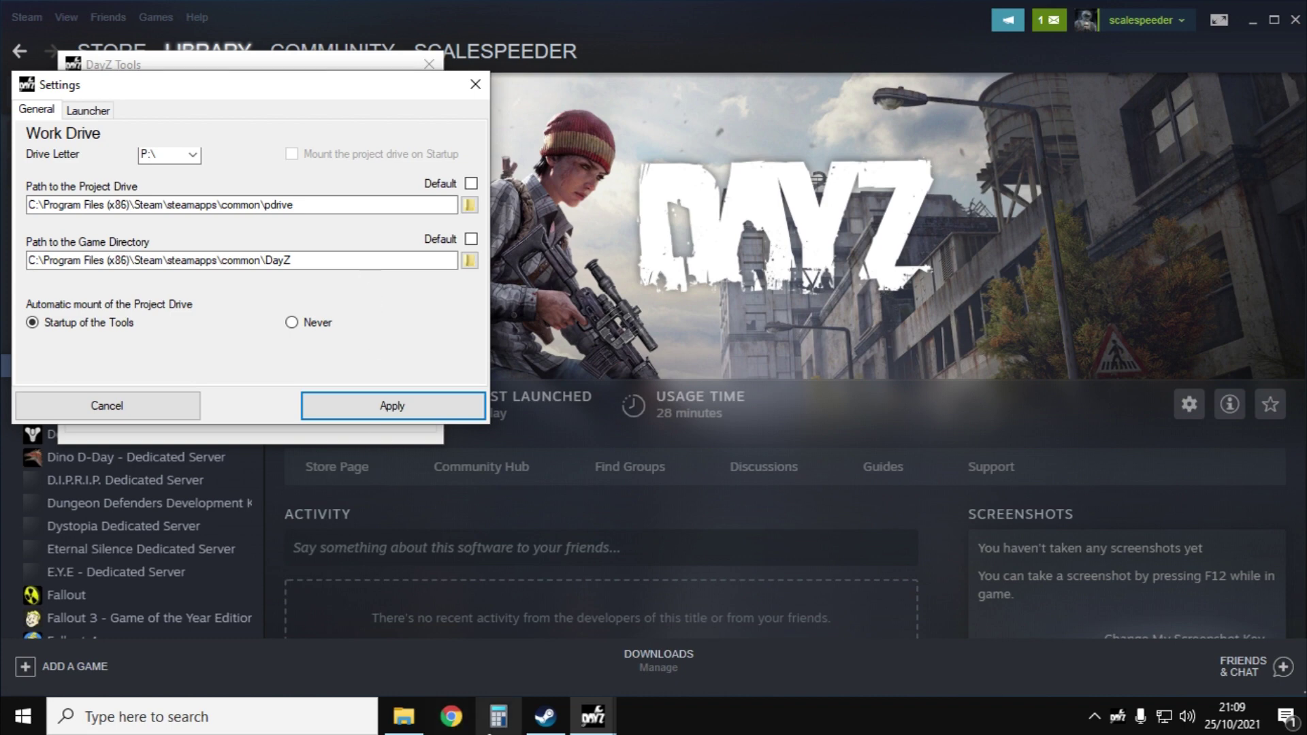
# Step: Check the full path of the steamapps\common folder in Explorer's address bar
pyautogui.click(404, 718)
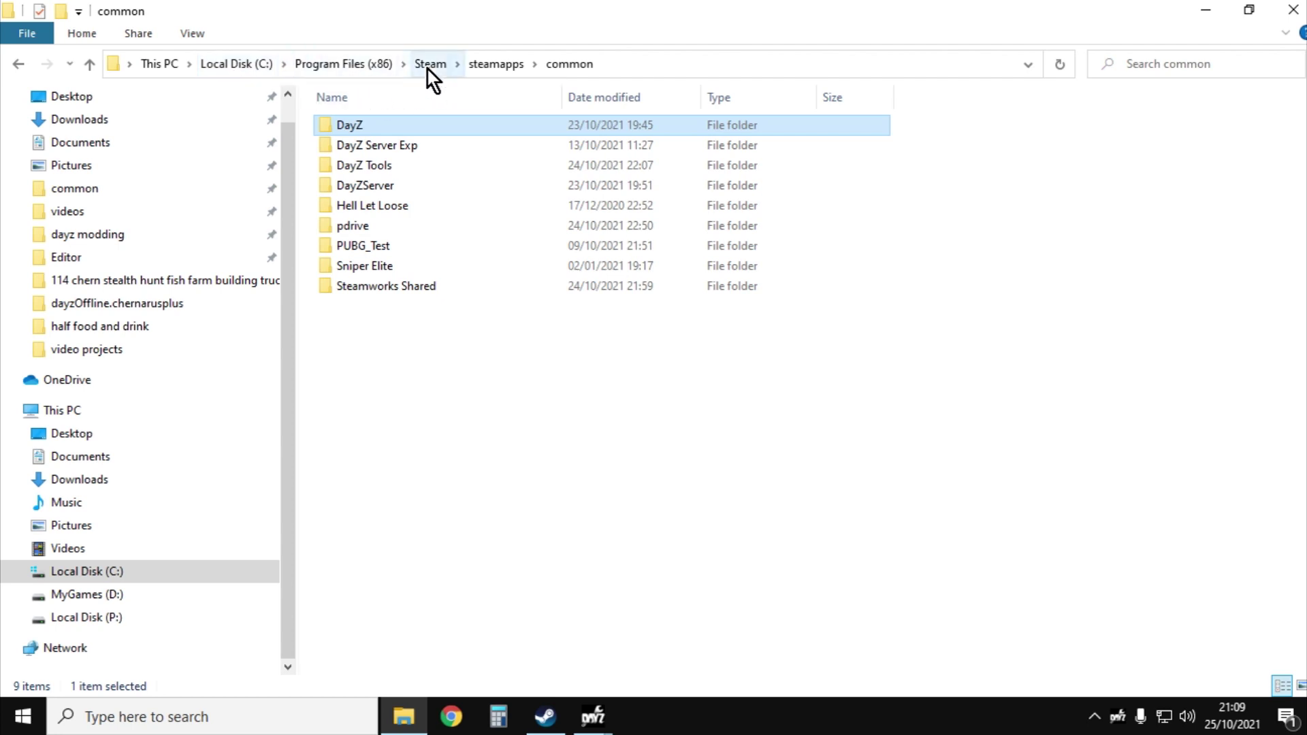
pyautogui.click(689, 67)
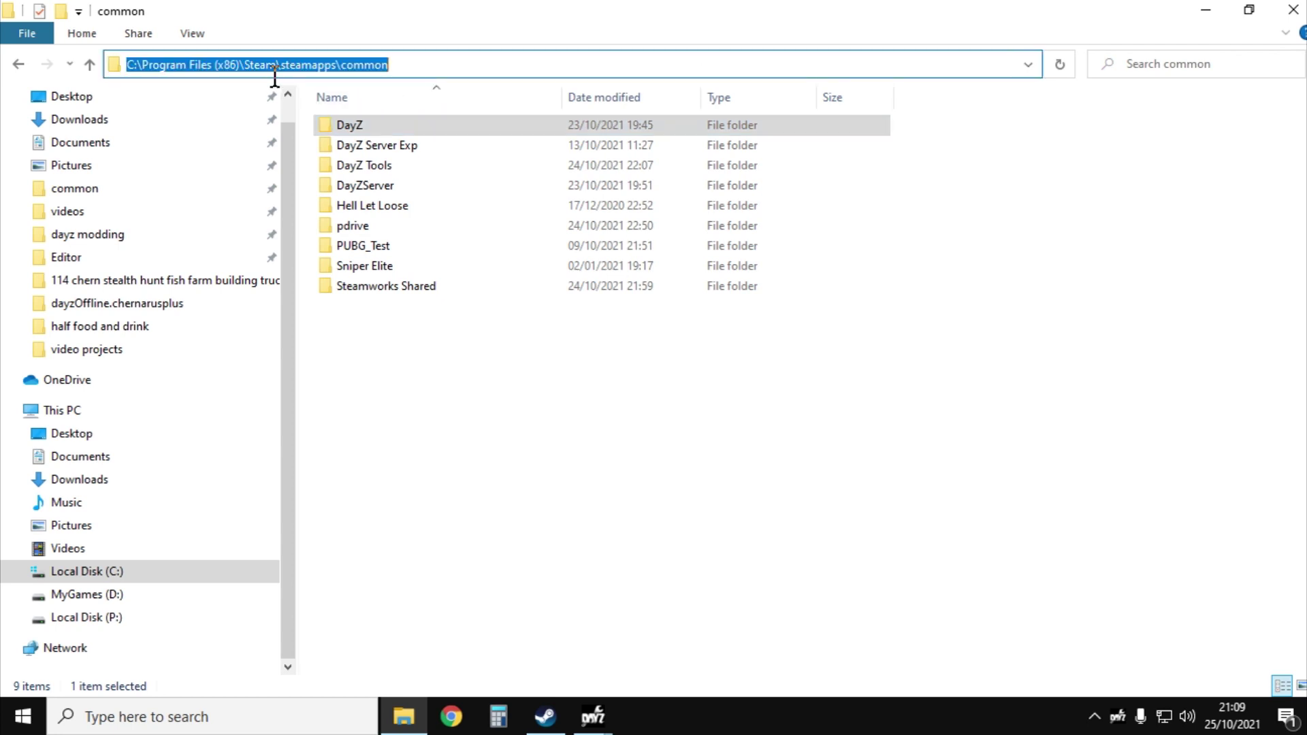
pyautogui.click(689, 459)
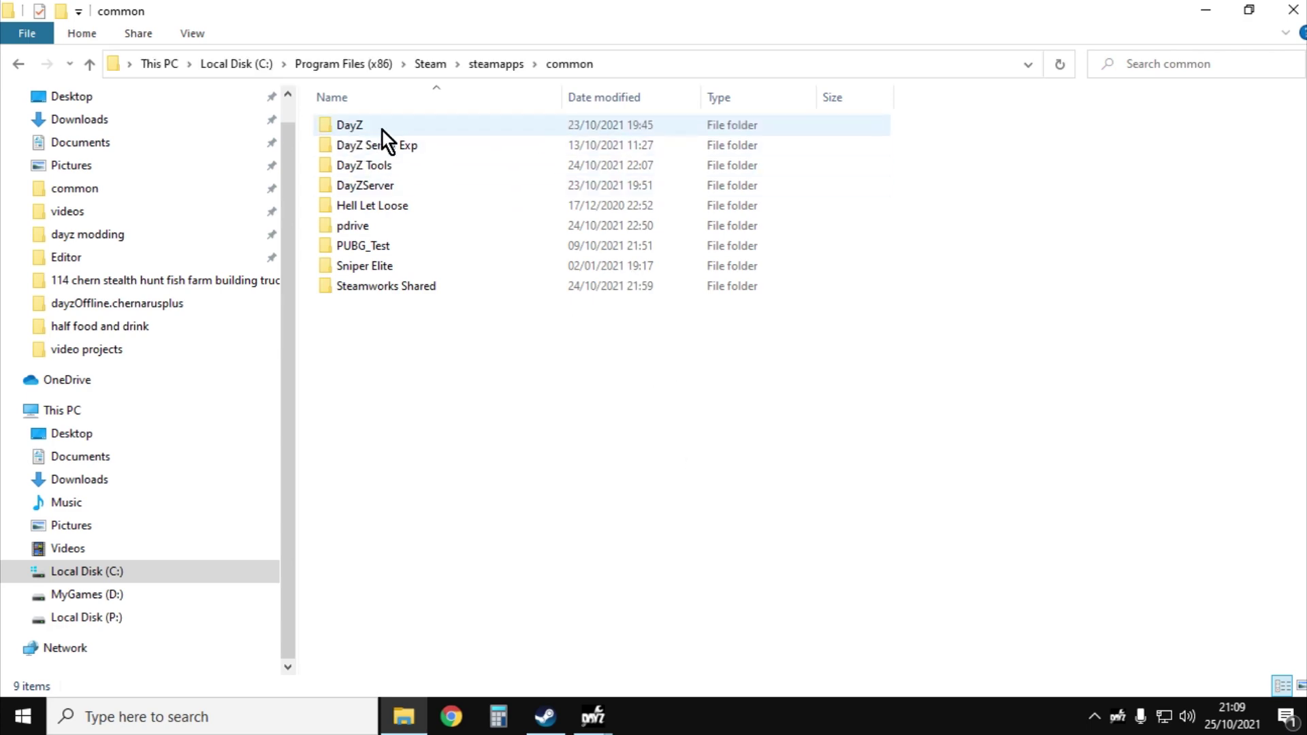
pyautogui.click(408, 721)
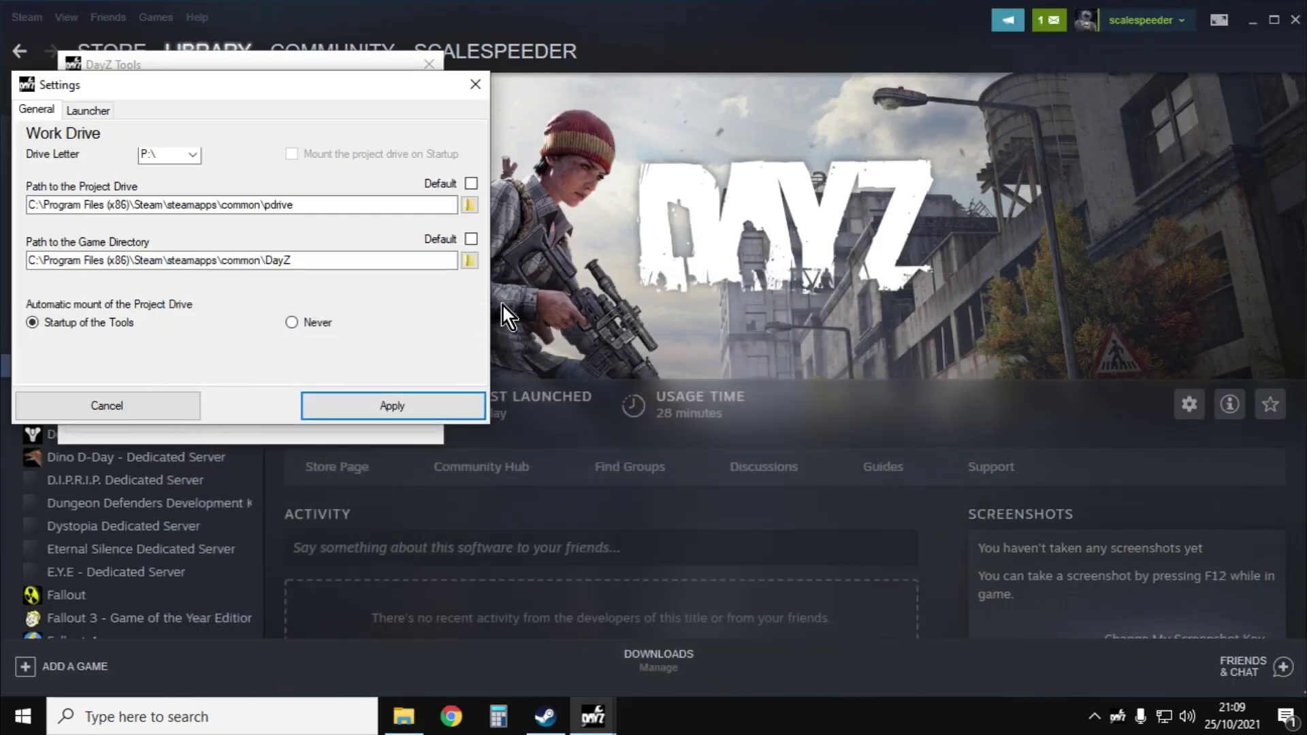
# Step: Set the Game Directory to steamapps\common\DayZ through the folder browser
pyautogui.click(470, 265)
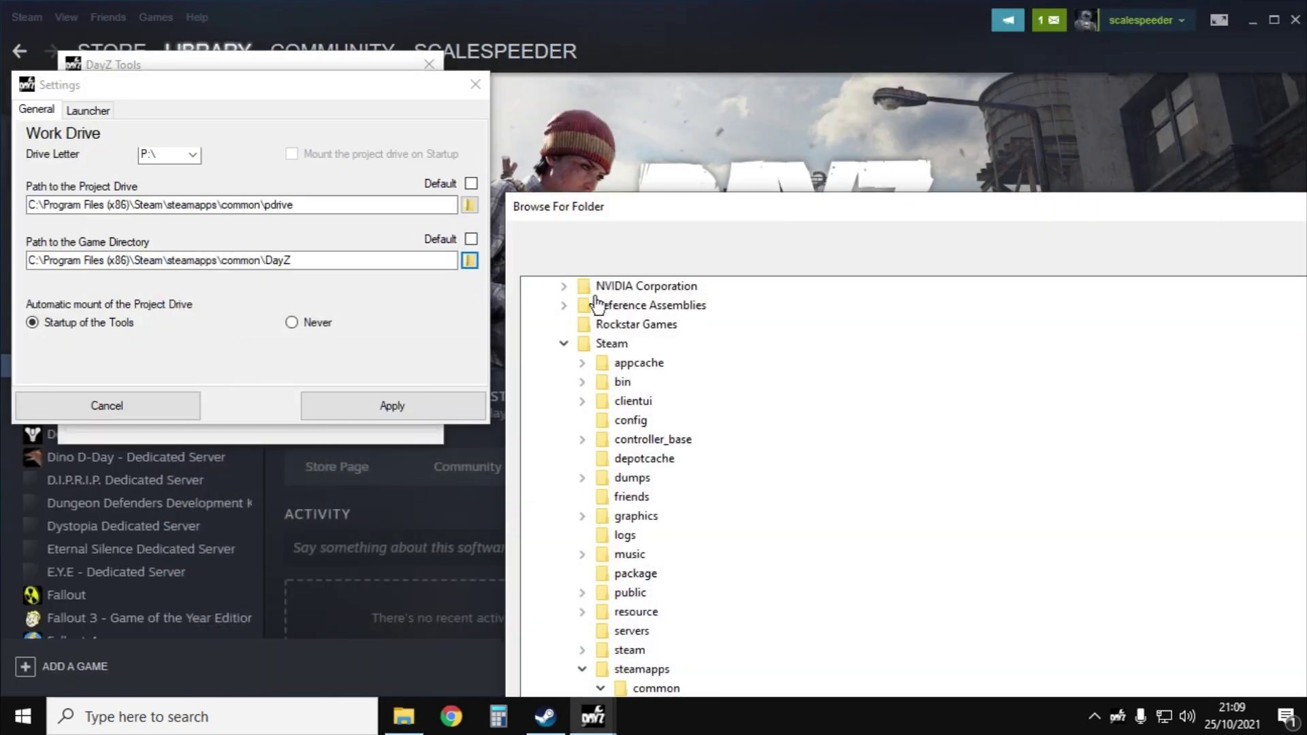
pyautogui.scroll(1, 625, 330)
pyautogui.moveTo(738, 198); pyautogui.dragTo(454, 43)
pyautogui.scroll(-5, 368, 327)
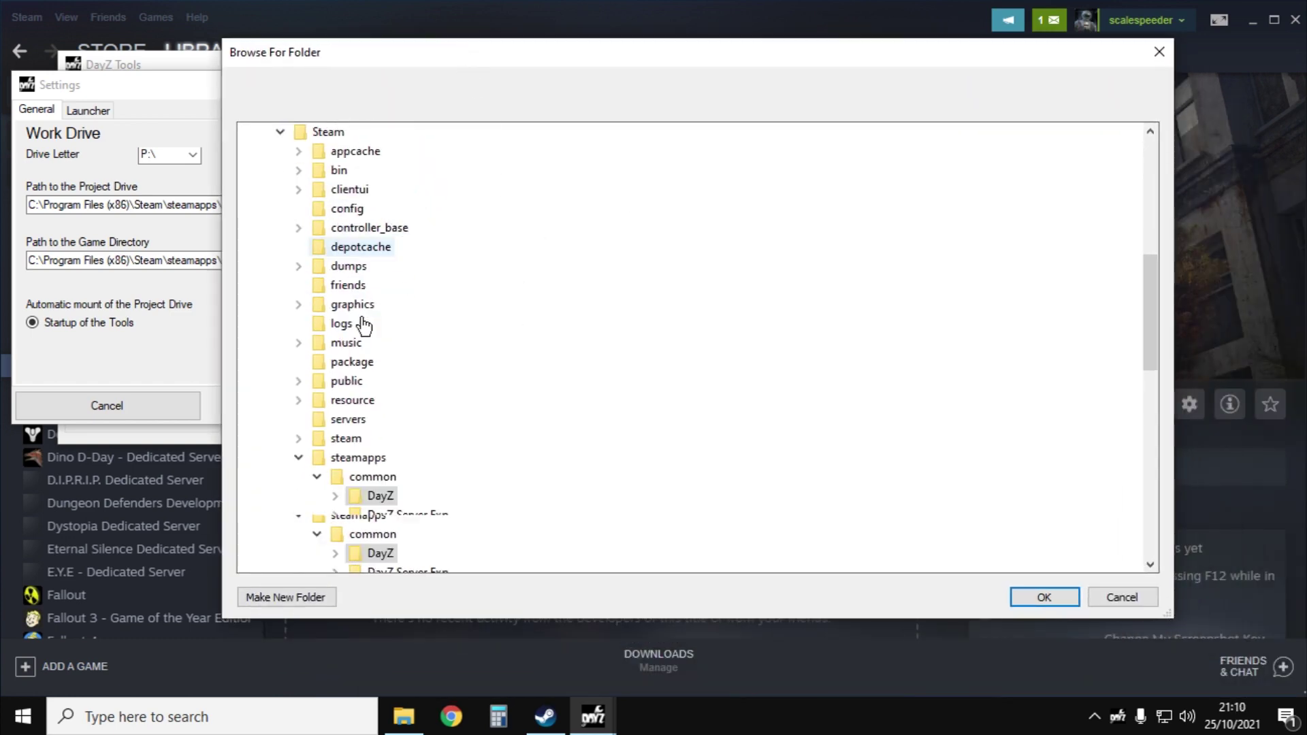
pyautogui.click(379, 324)
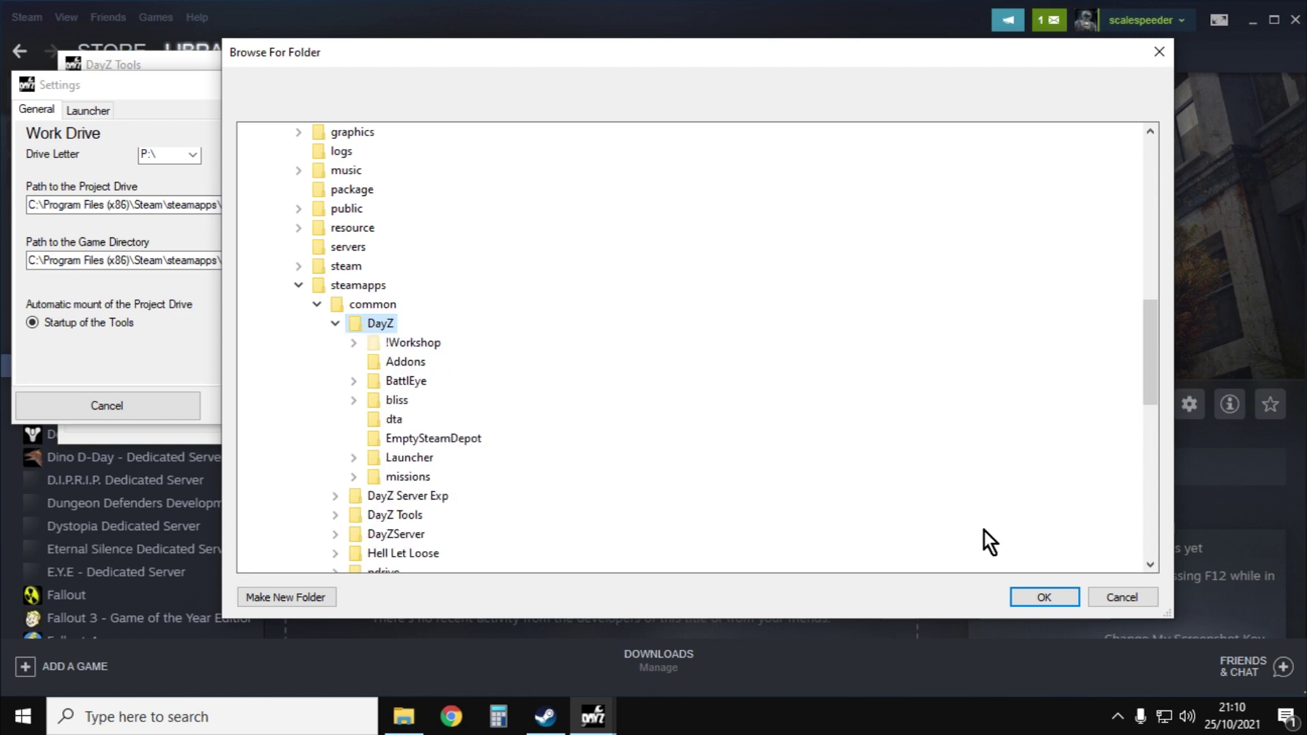
pyautogui.click(1054, 597)
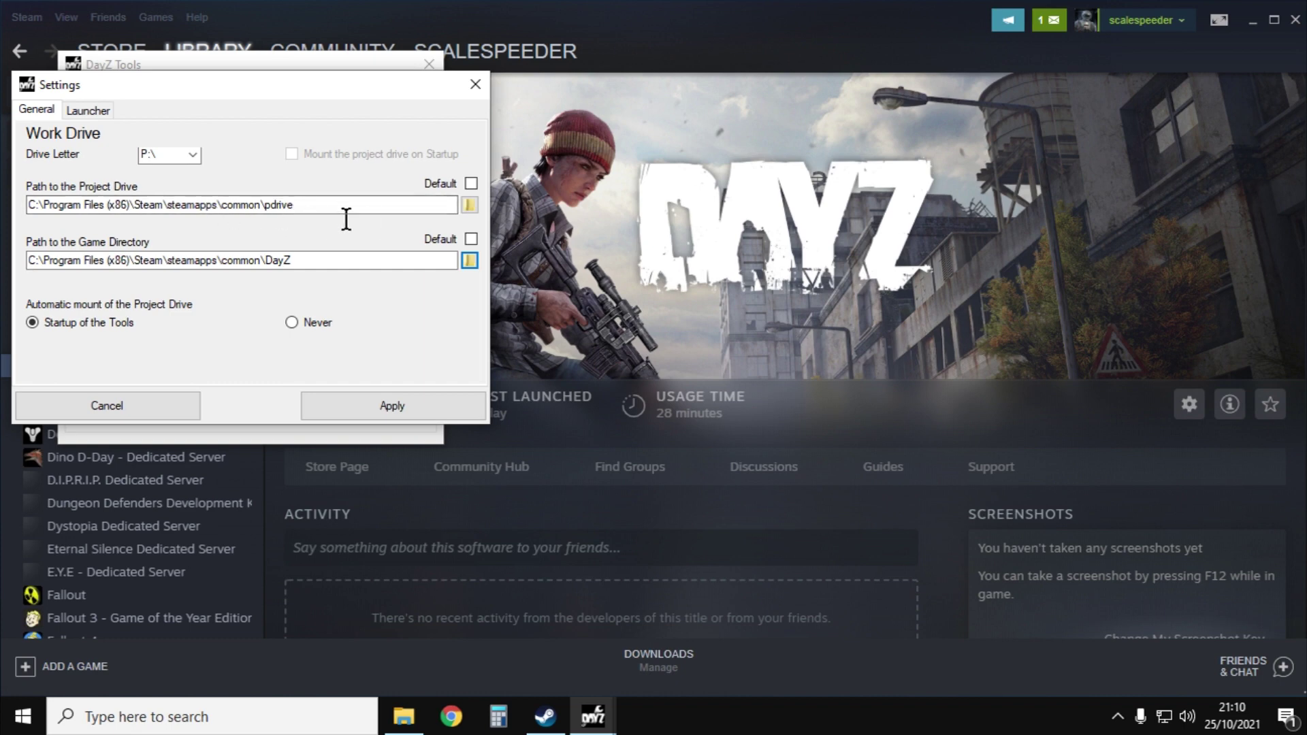
# Step: Set Path to the Project Drive to the steamapps\common\pdrive folder
pyautogui.click(402, 720)
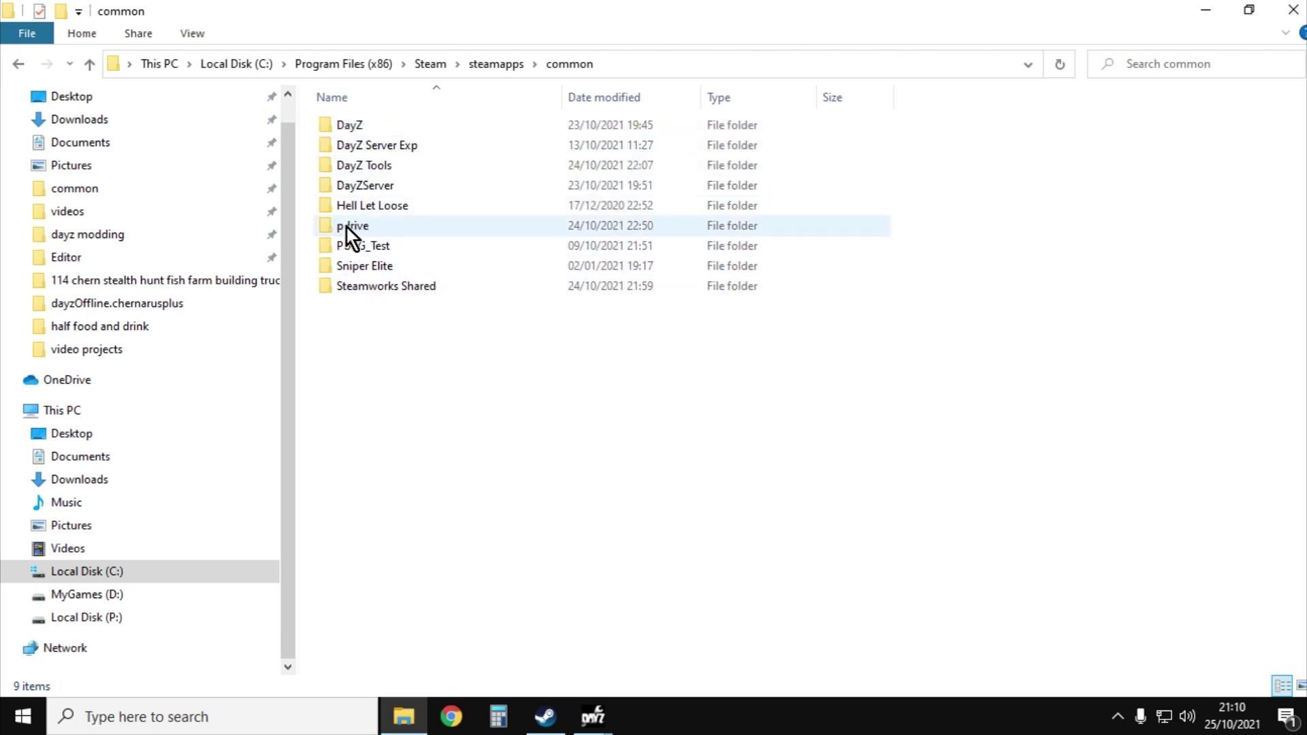
pyautogui.moveTo(365, 227)
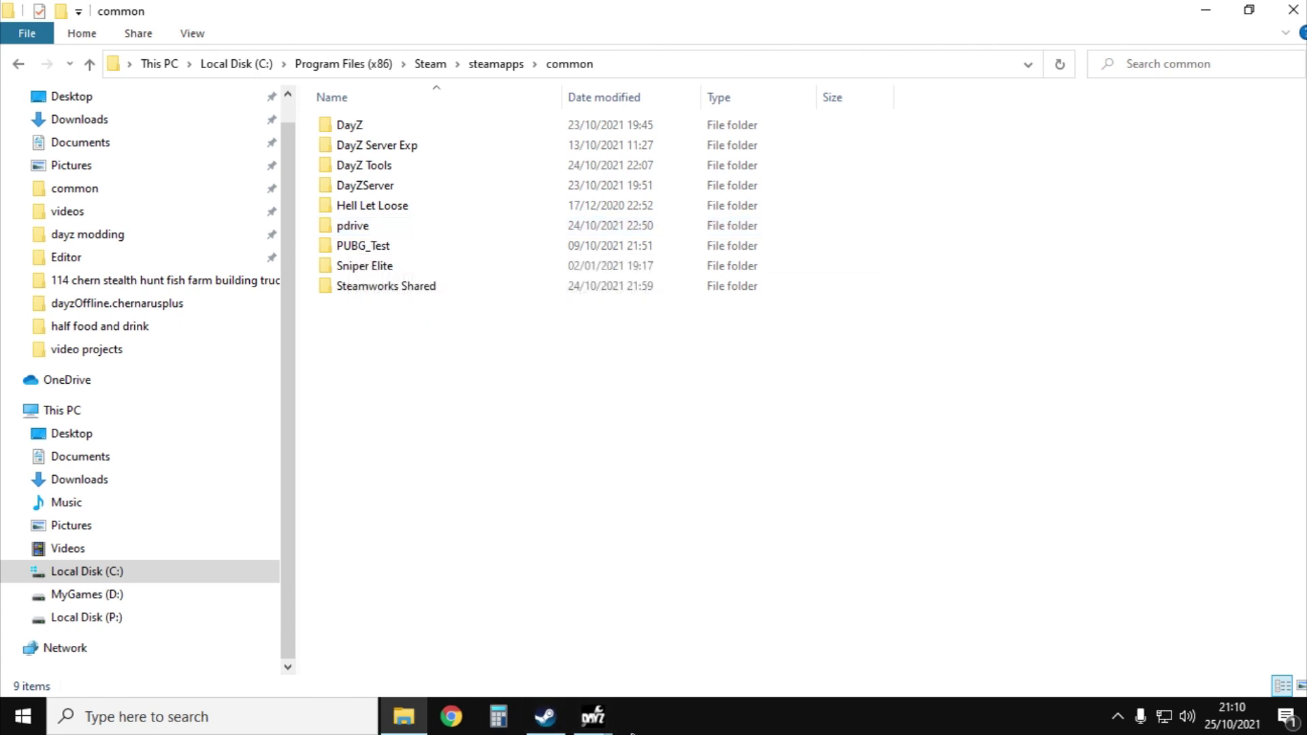
pyautogui.moveTo(583, 720)
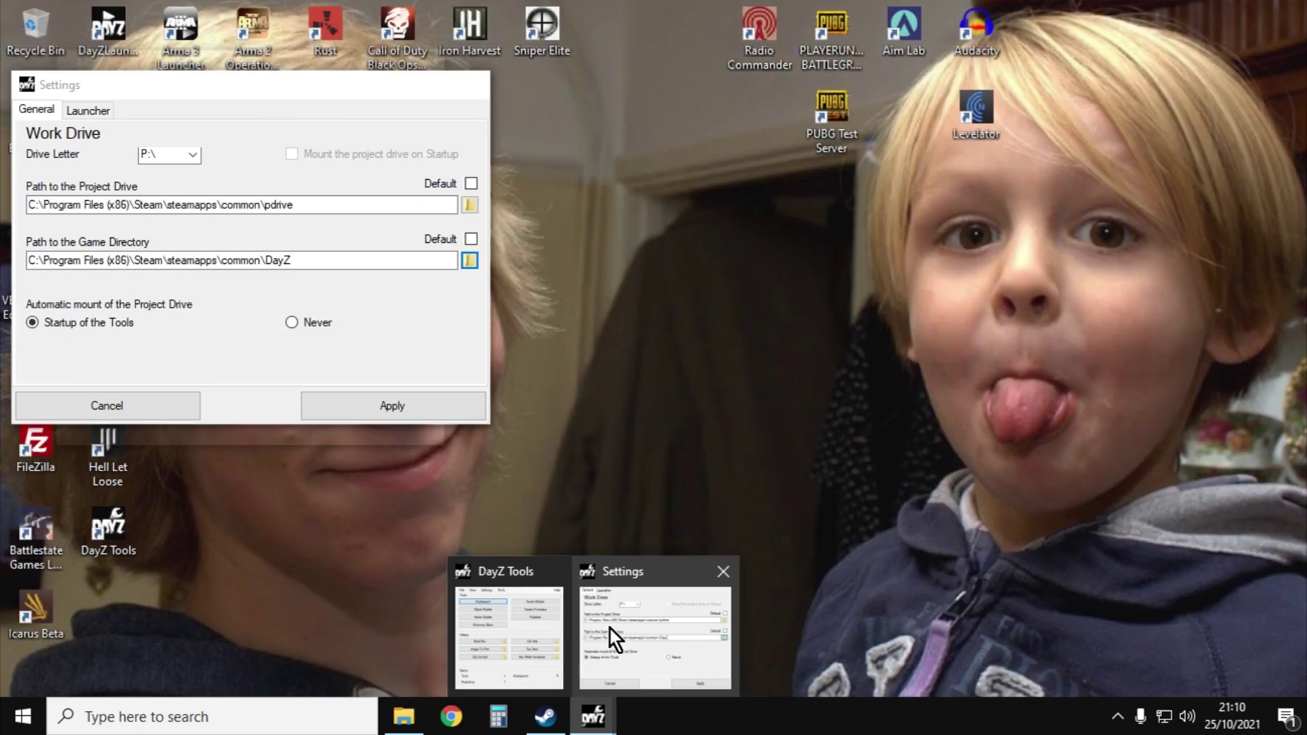
pyautogui.click(610, 629)
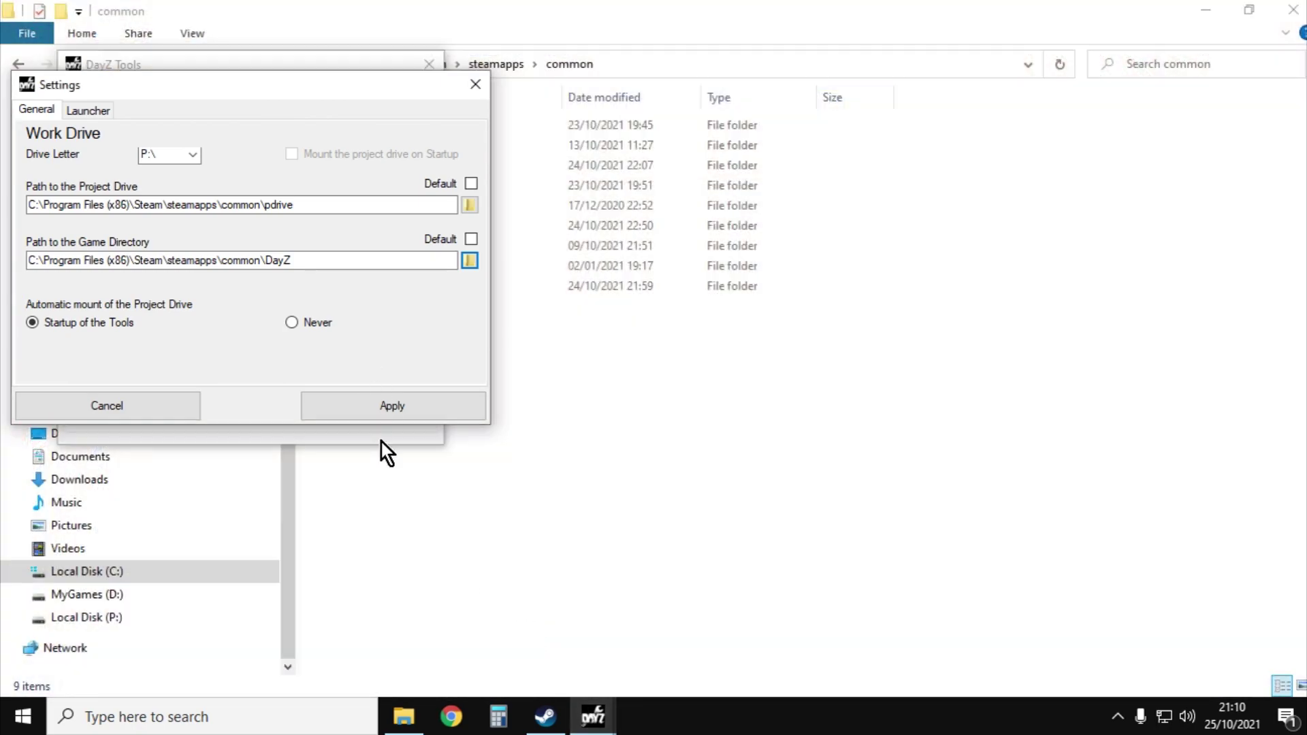
pyautogui.click(474, 204)
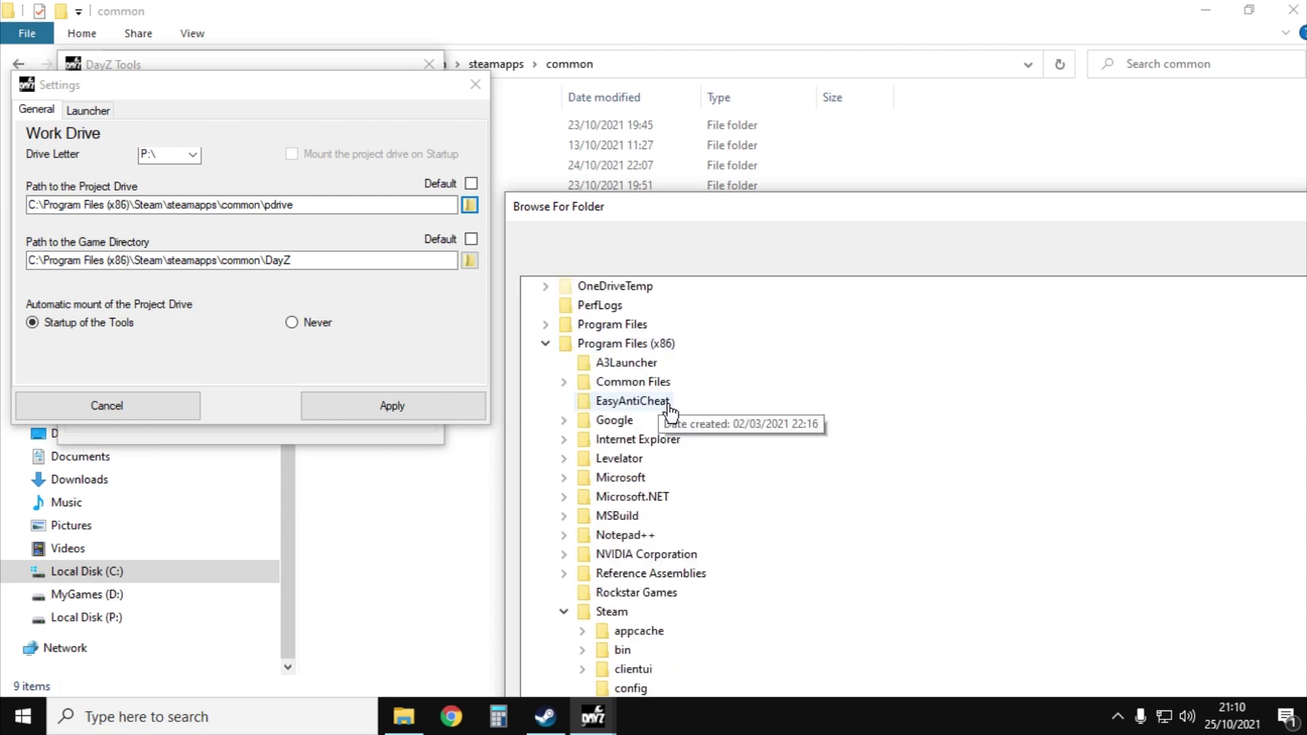
pyautogui.scroll(-3, 705, 460)
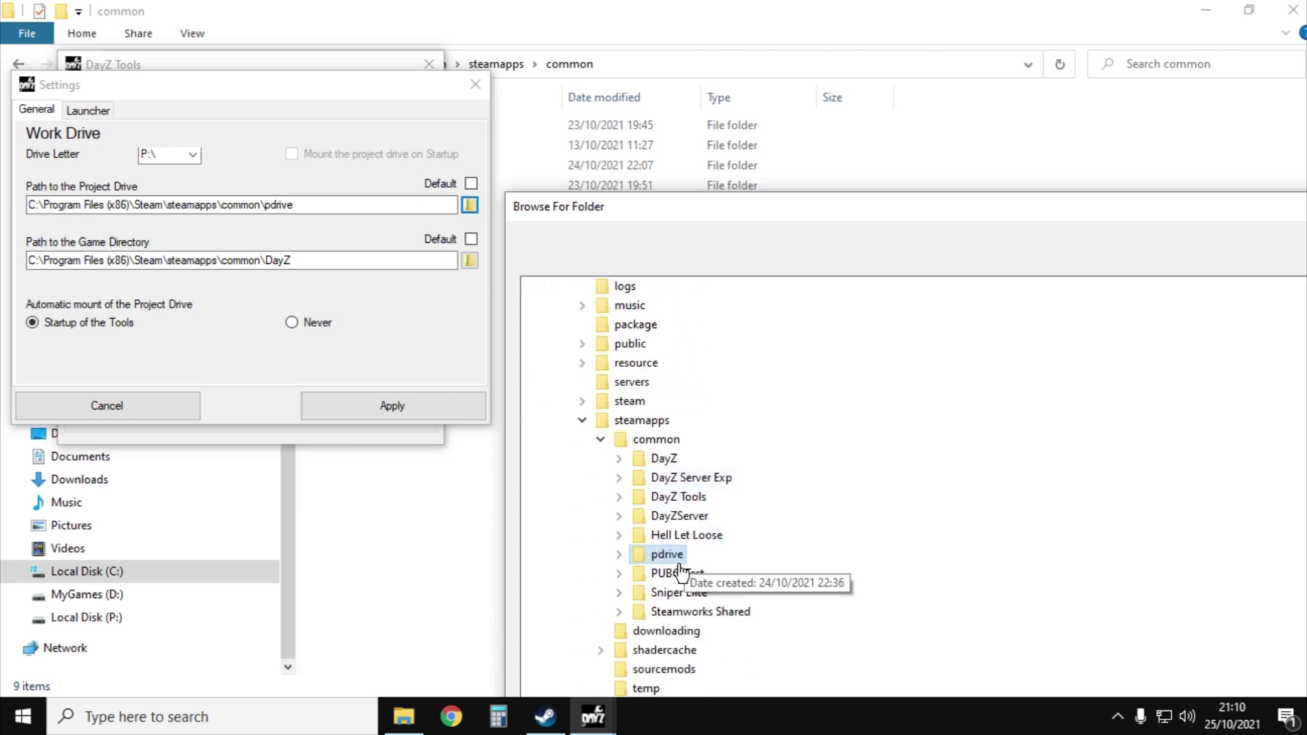
pyautogui.moveTo(853, 205); pyautogui.dragTo(655, 113)
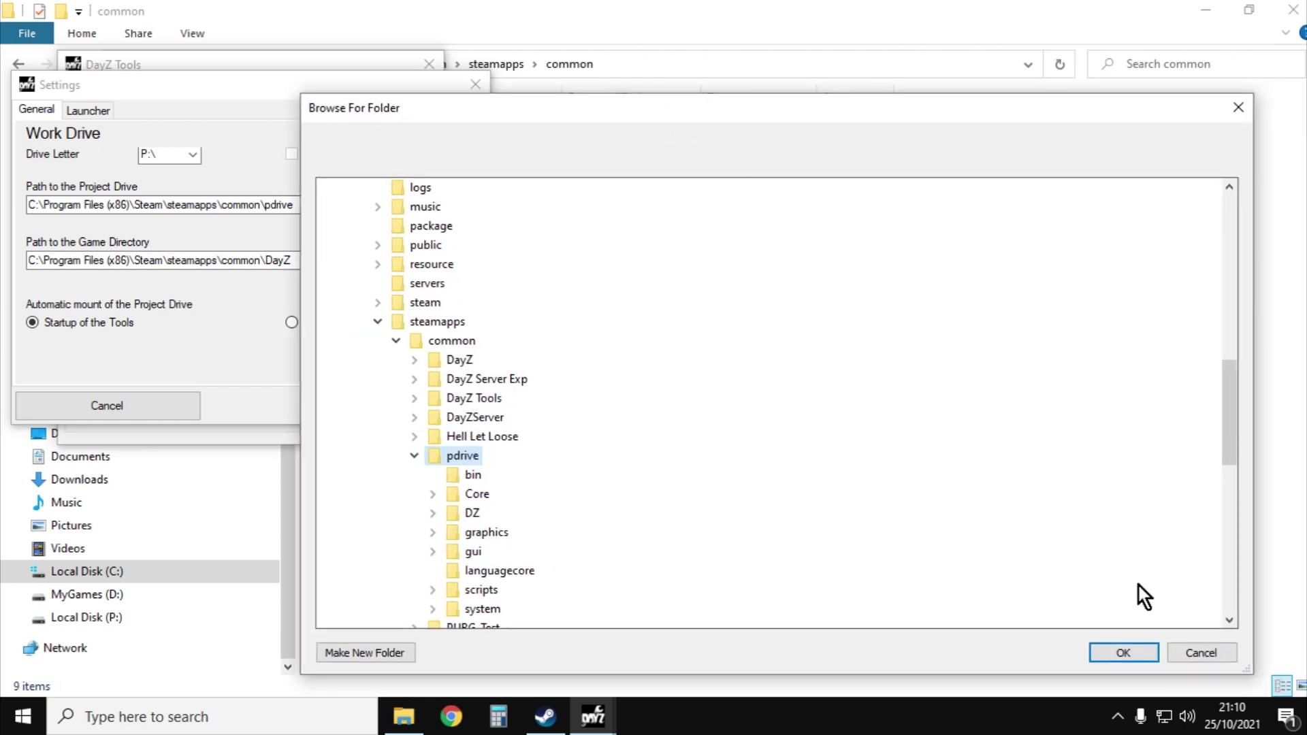
pyautogui.click(1123, 653)
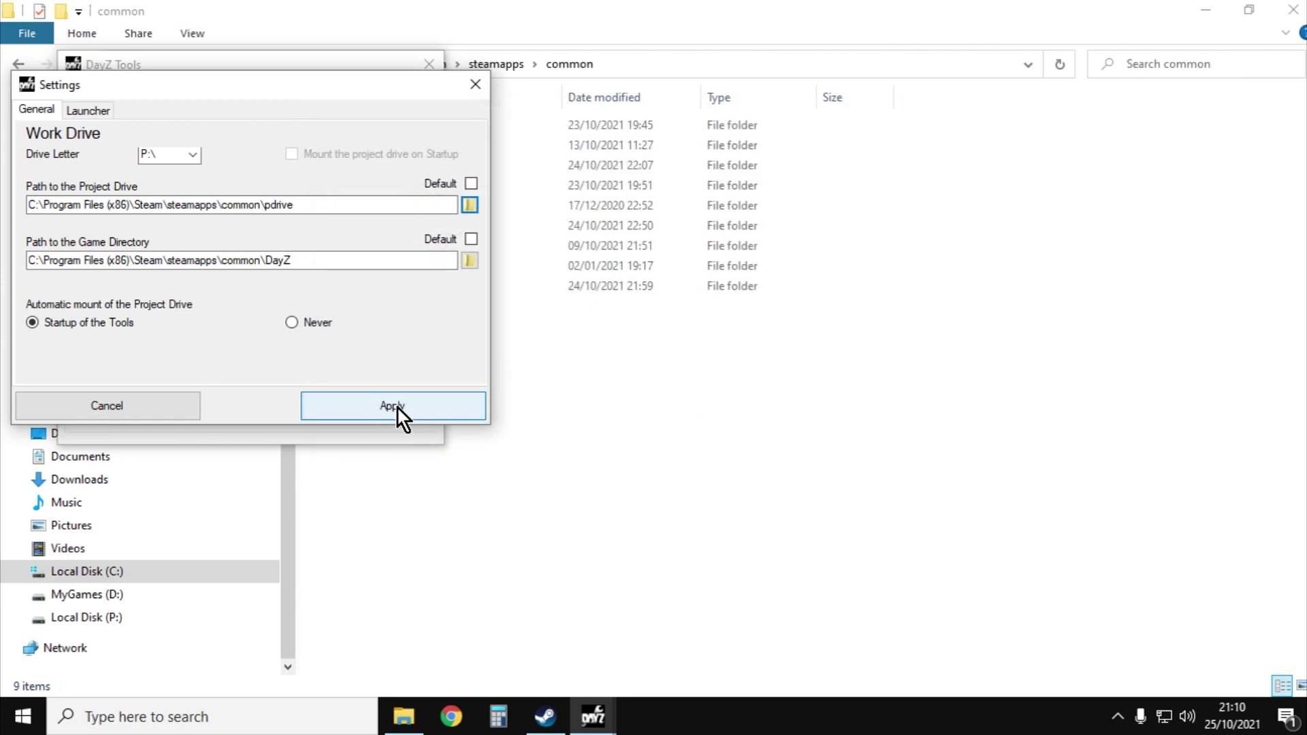
pyautogui.click(544, 716)
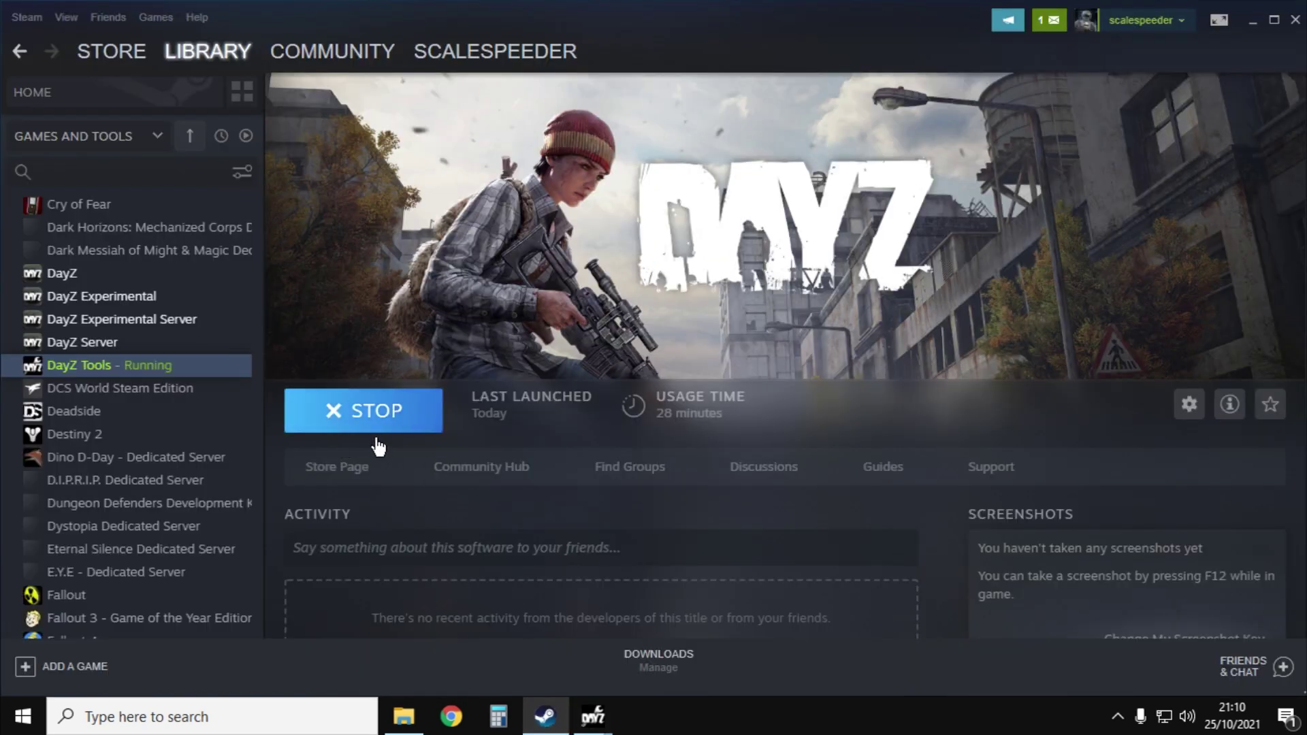
# Step: Apply the new pdrive and DayZ path settings in DayZ Tools
pyautogui.moveTo(593, 715)
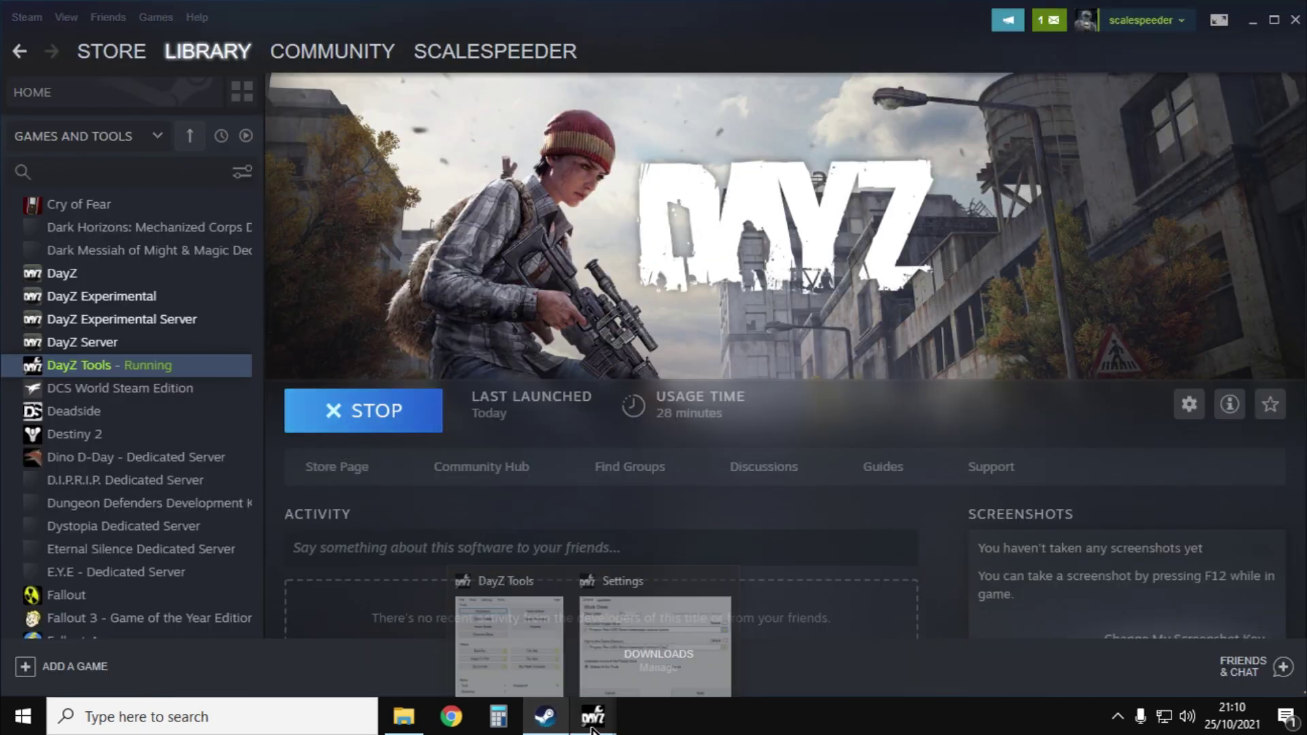
pyautogui.click(591, 651)
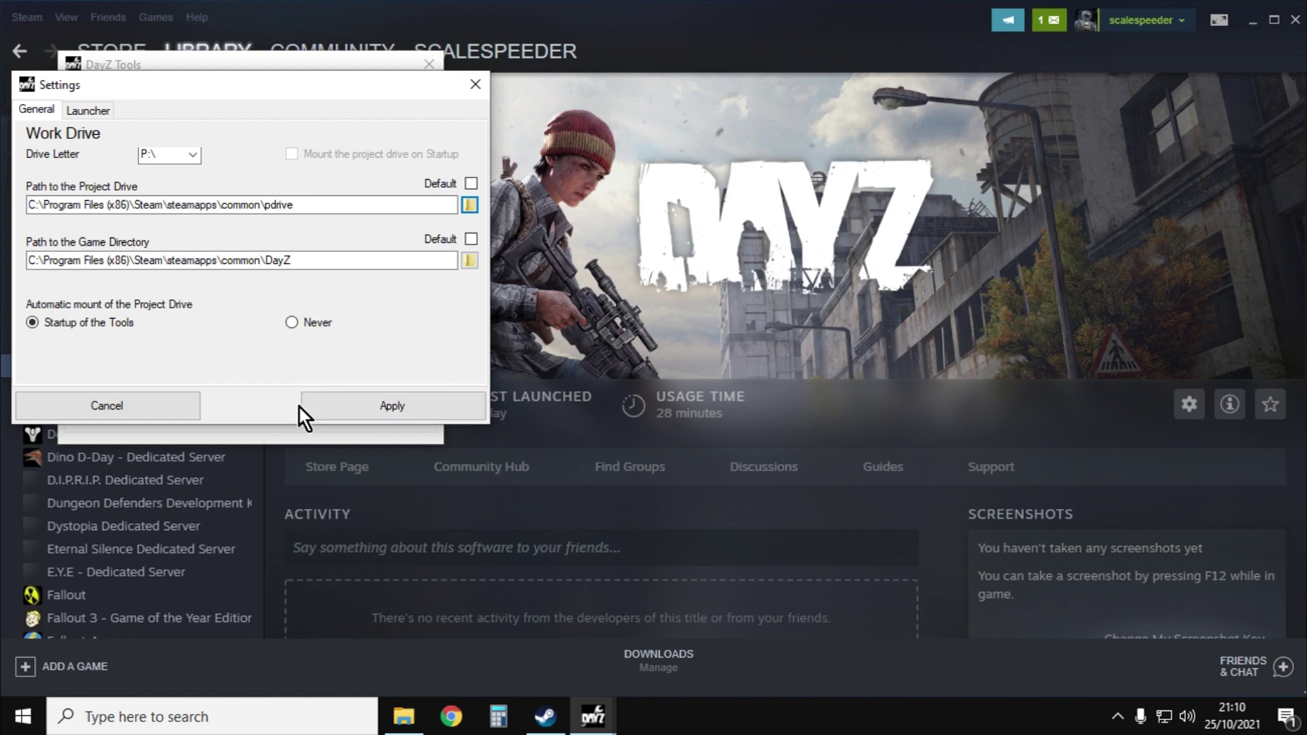
pyautogui.click(307, 406)
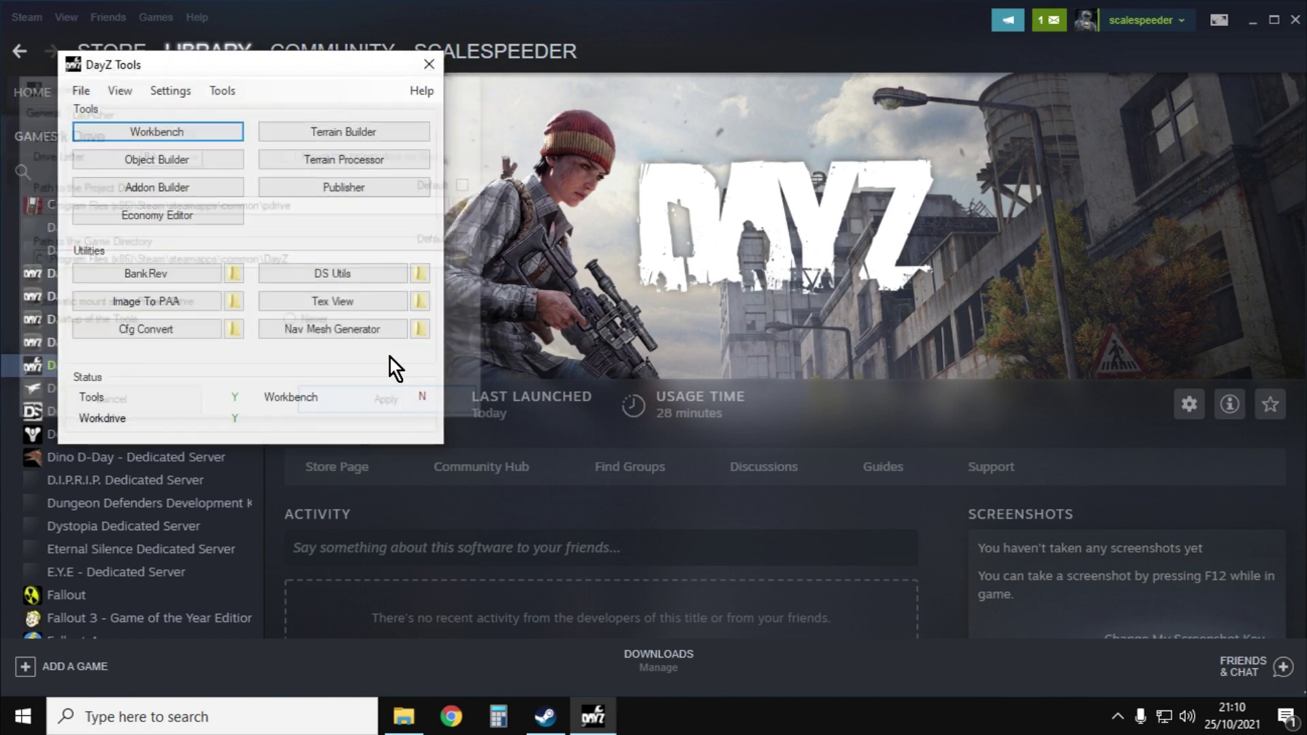
# Step: Run Tools > Extract Game Data, then close the WorkDrive console
pyautogui.click(239, 95)
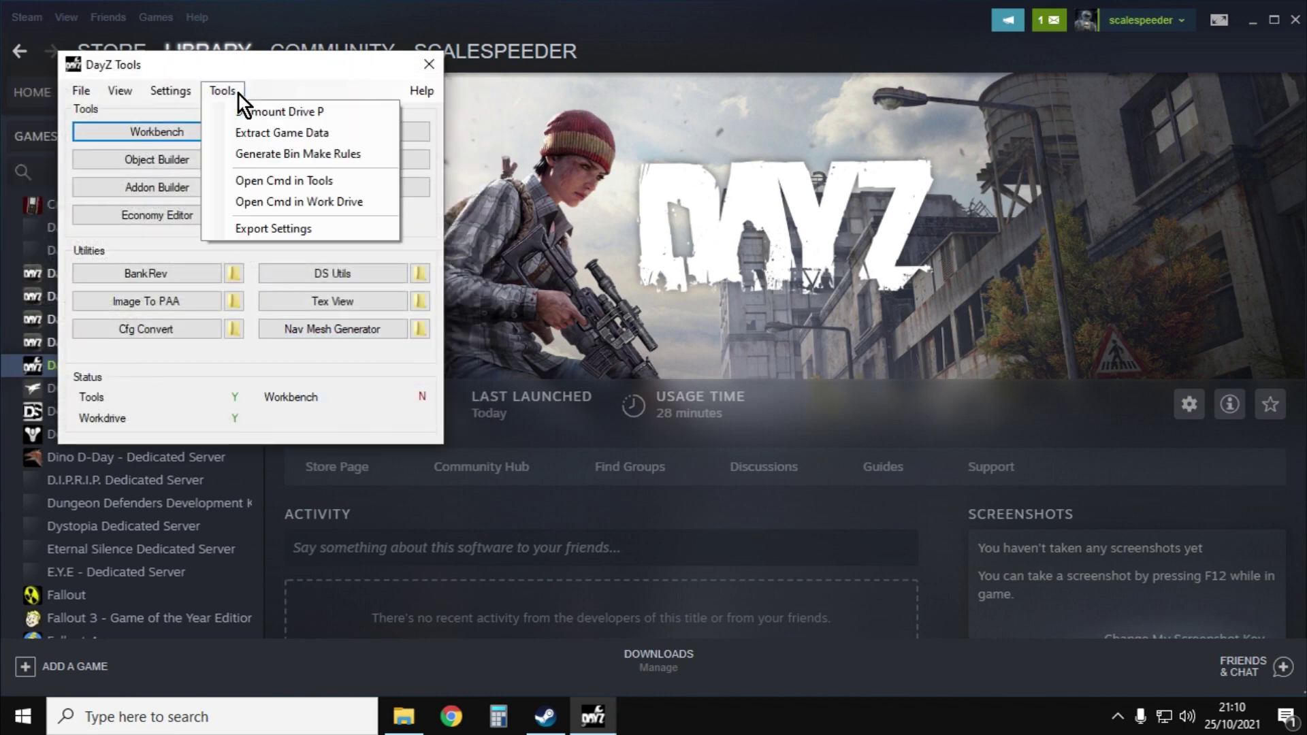
pyautogui.click(296, 133)
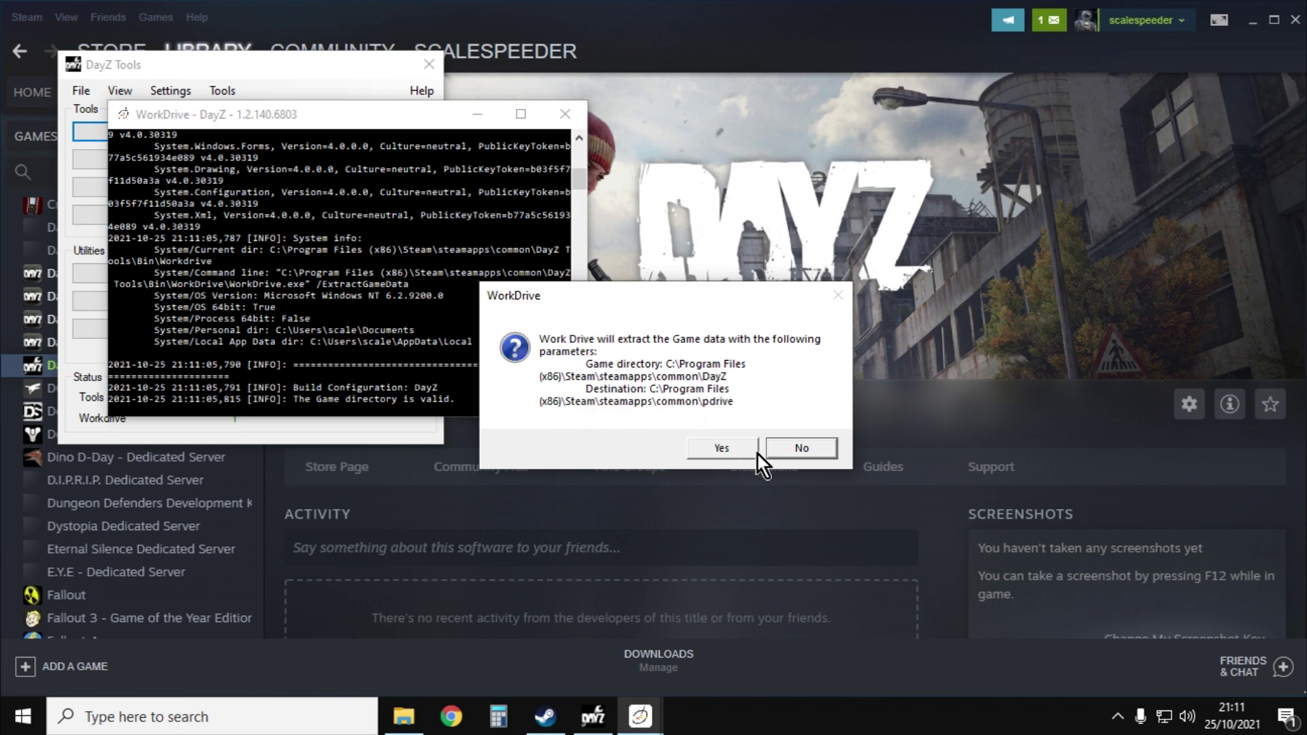
pyautogui.click(565, 117)
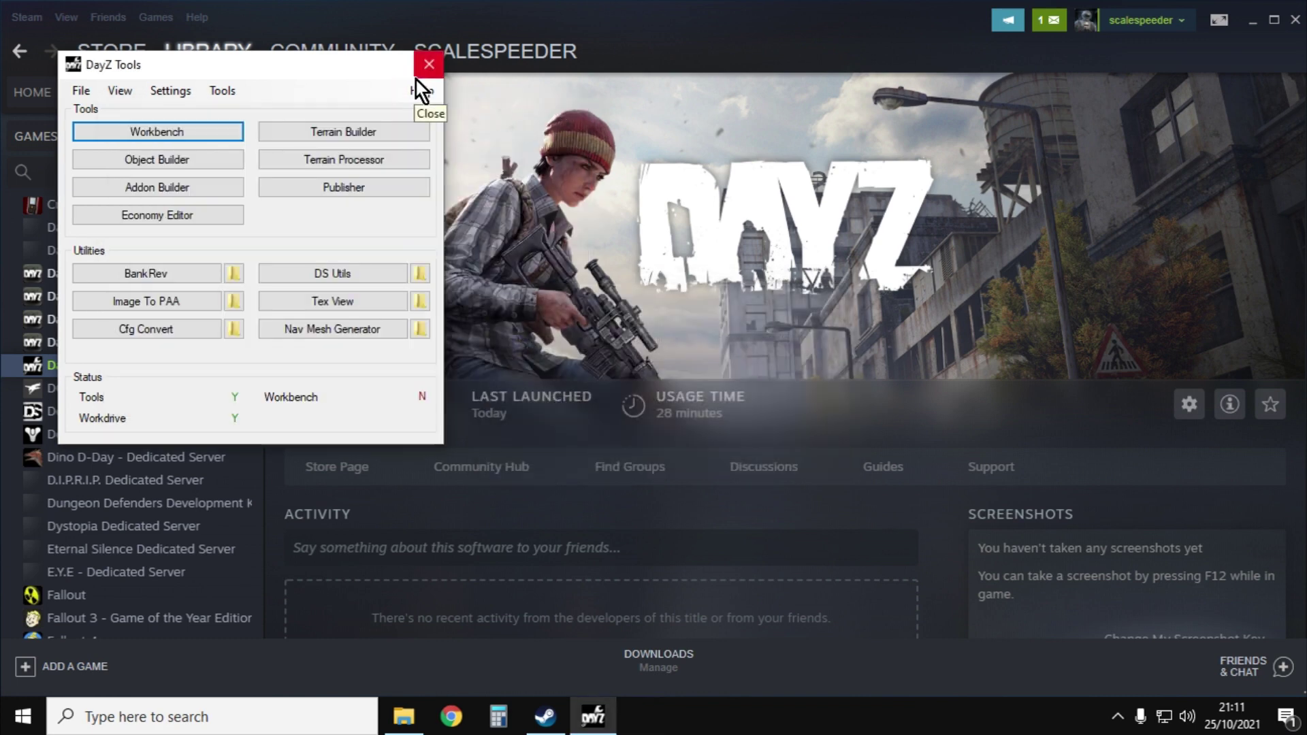
pyautogui.click(400, 720)
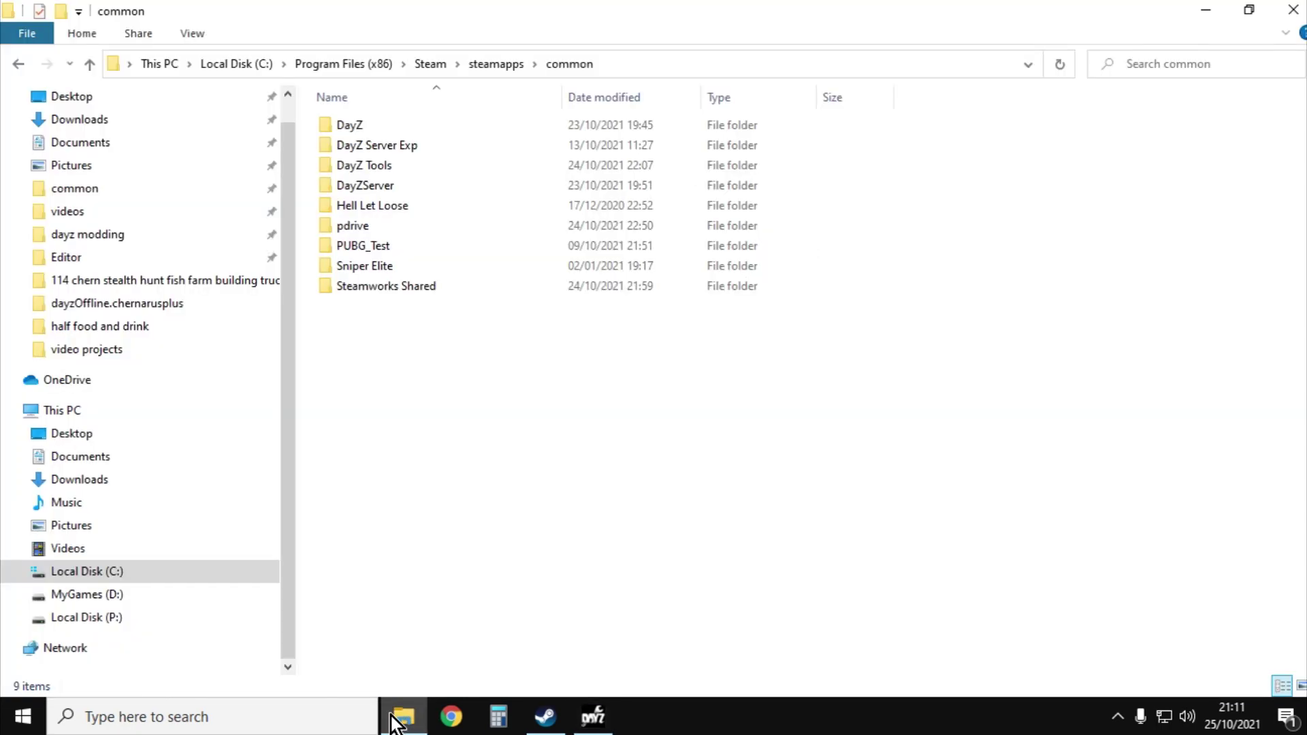
# Step: Browse the particle files in pdrive\graphics\particles, then go back up to pdrive
pyautogui.doubleClick(355, 226)
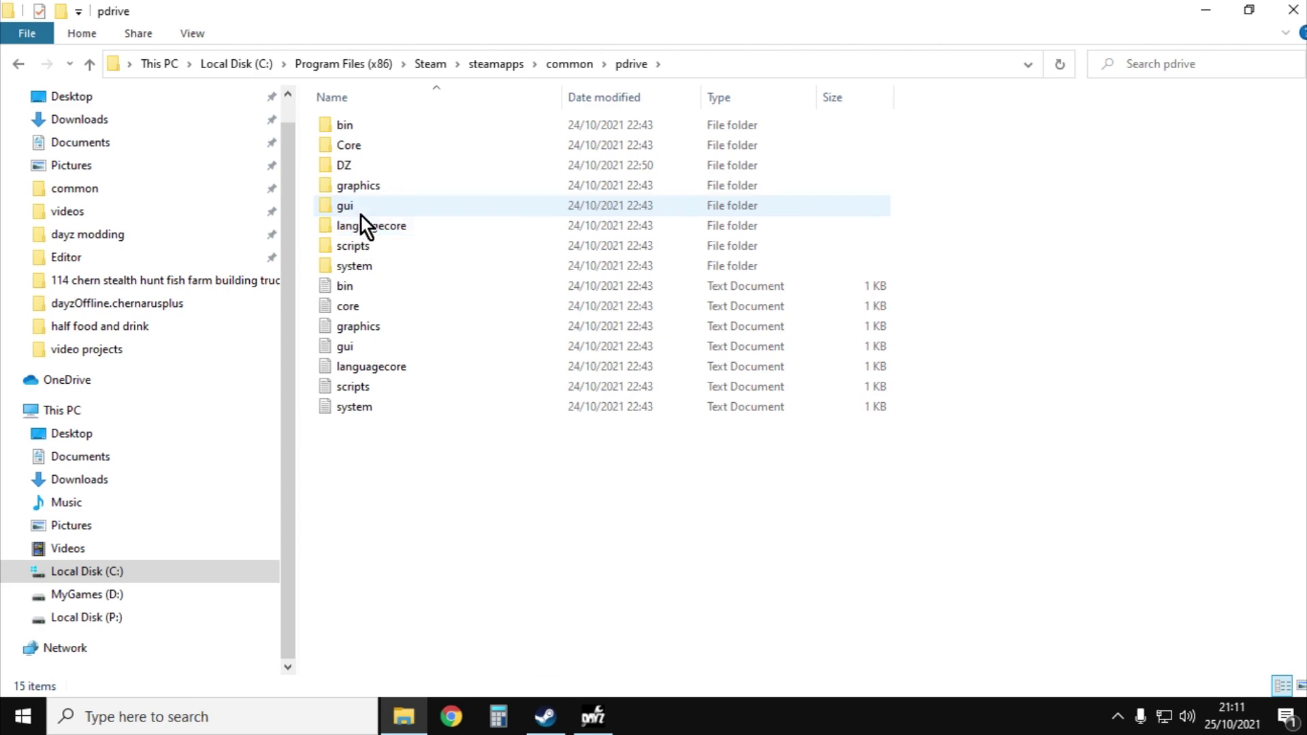
pyautogui.doubleClick(365, 189)
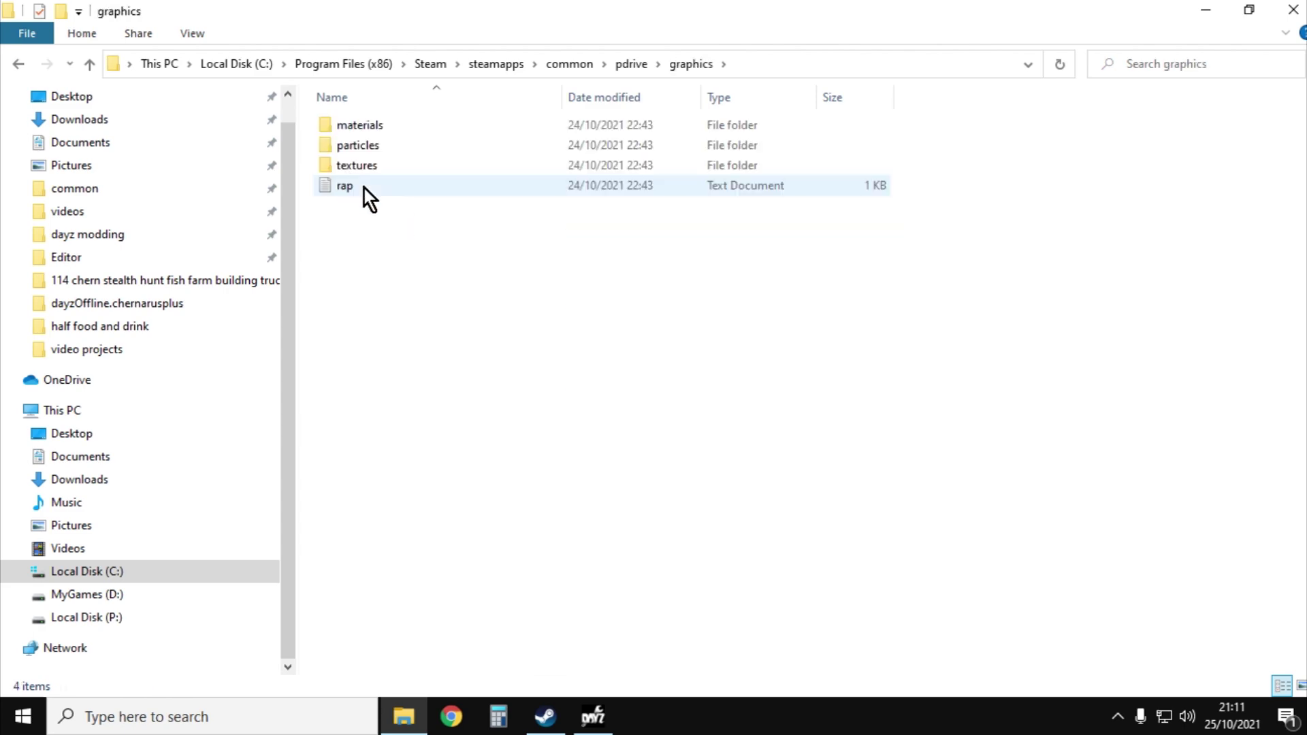
pyautogui.doubleClick(369, 144)
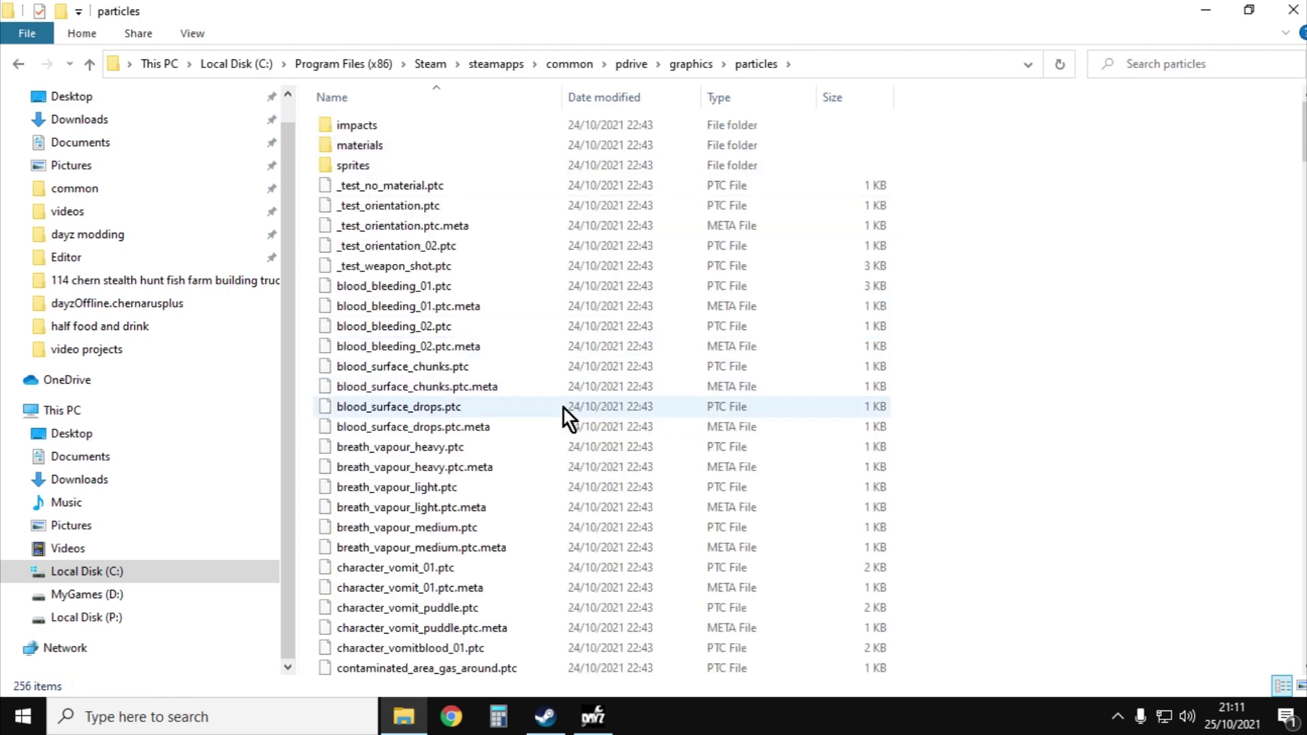
pyautogui.scroll(-4, 565, 410)
pyautogui.scroll(-12, 566, 411)
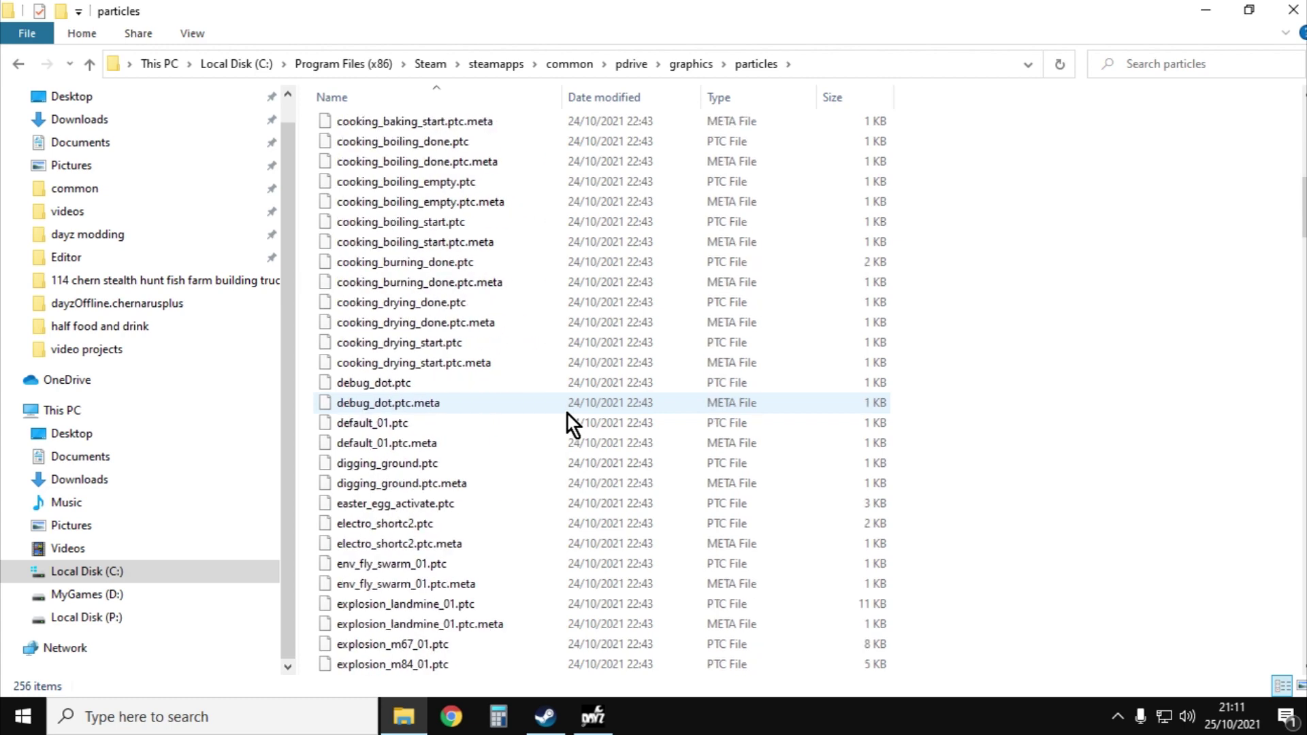
pyautogui.scroll(-12, 571, 415)
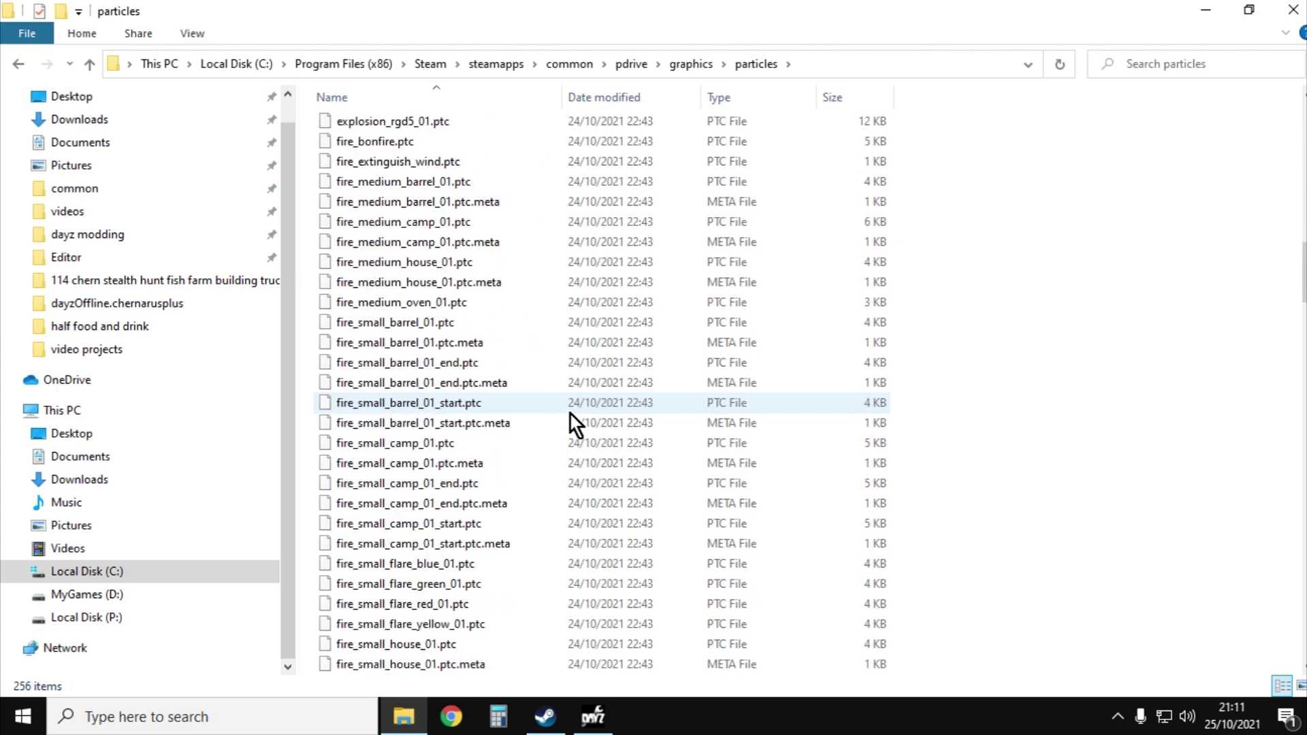
pyautogui.scroll(-2, 570, 414)
pyautogui.scroll(-8, 569, 414)
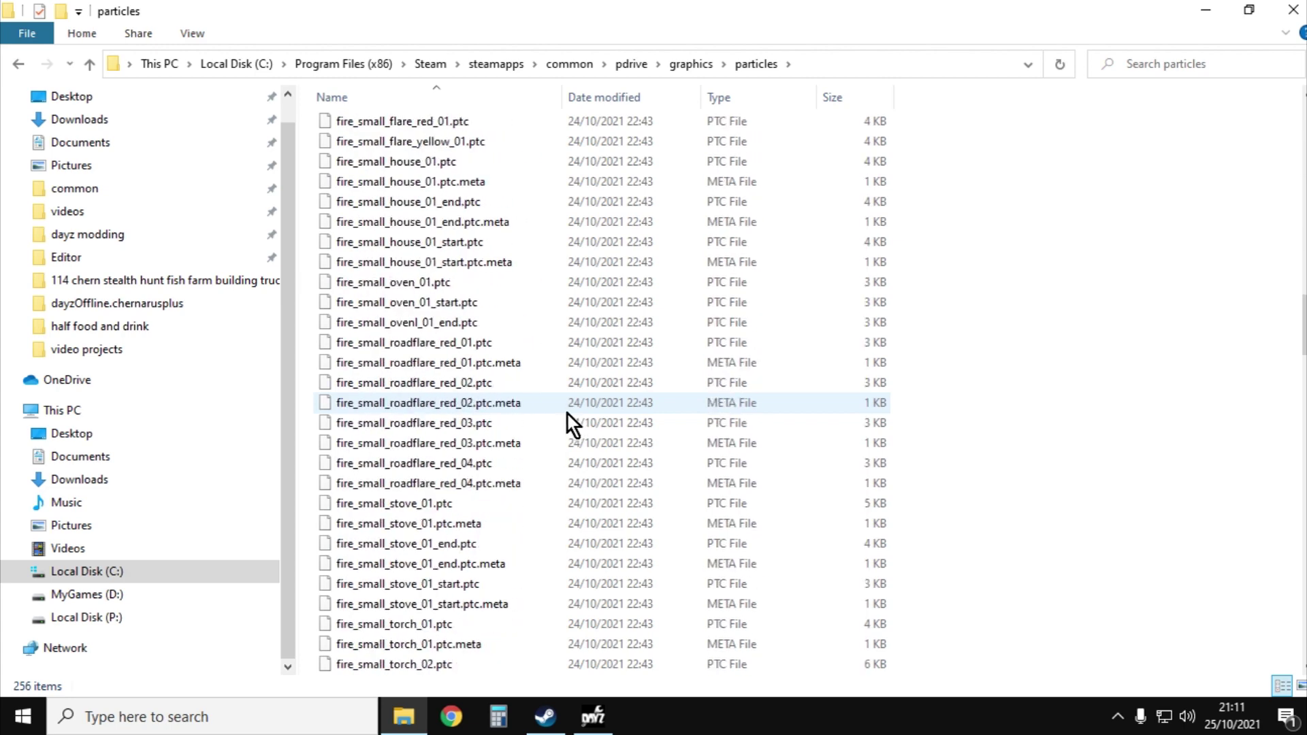
pyautogui.scroll(-2, 504, 395)
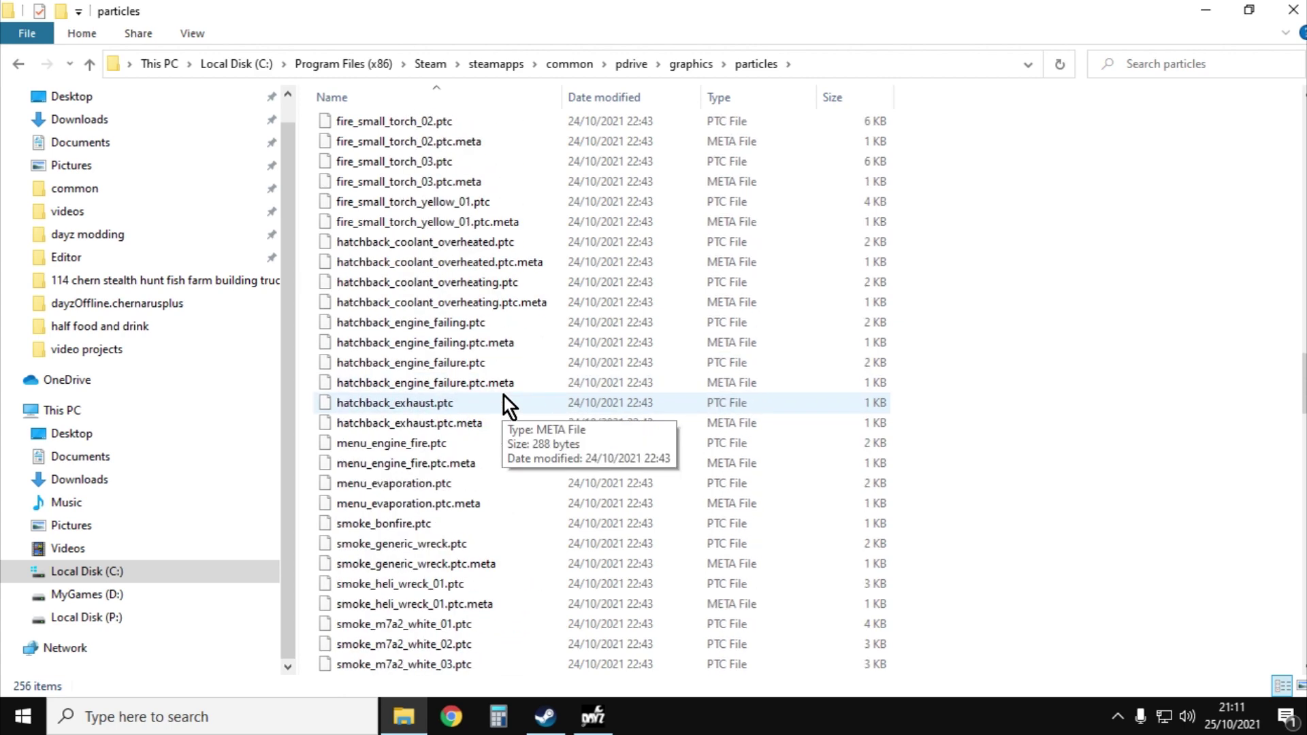
pyautogui.scroll(-3, 503, 396)
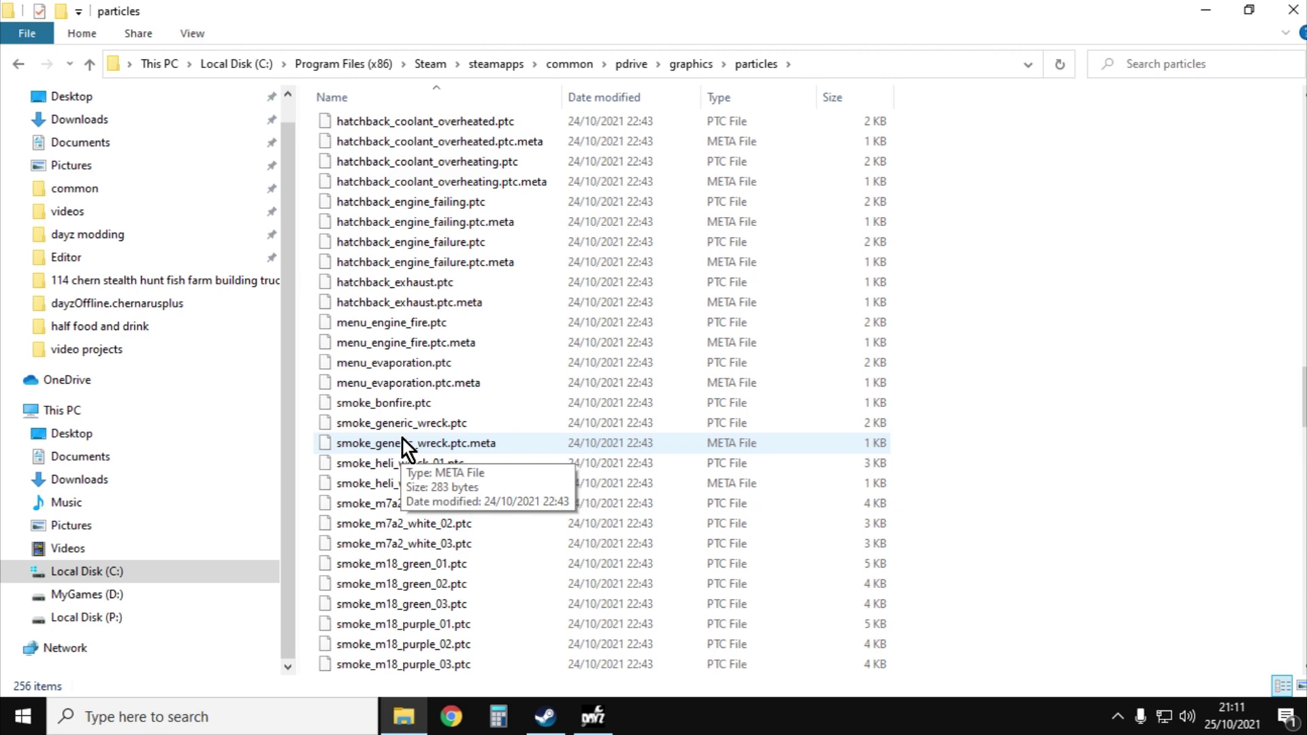
pyautogui.click(89, 64)
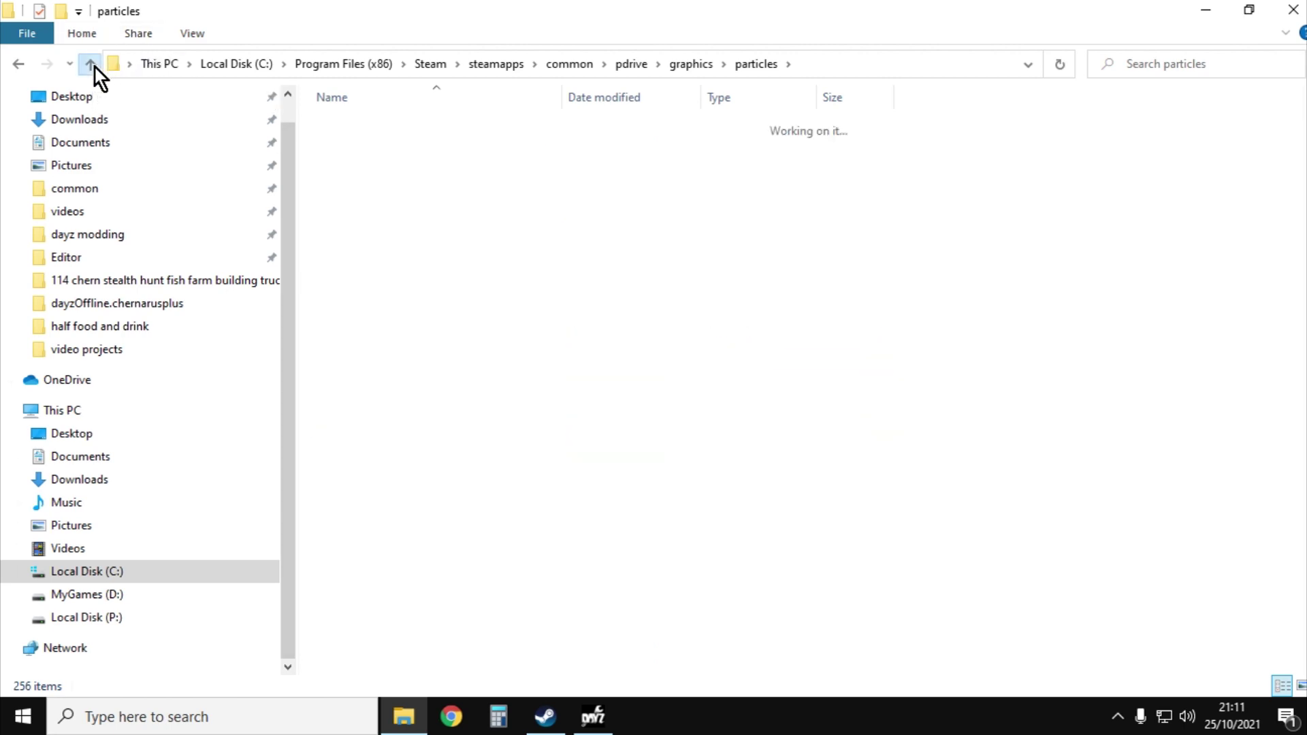
pyautogui.click(89, 64)
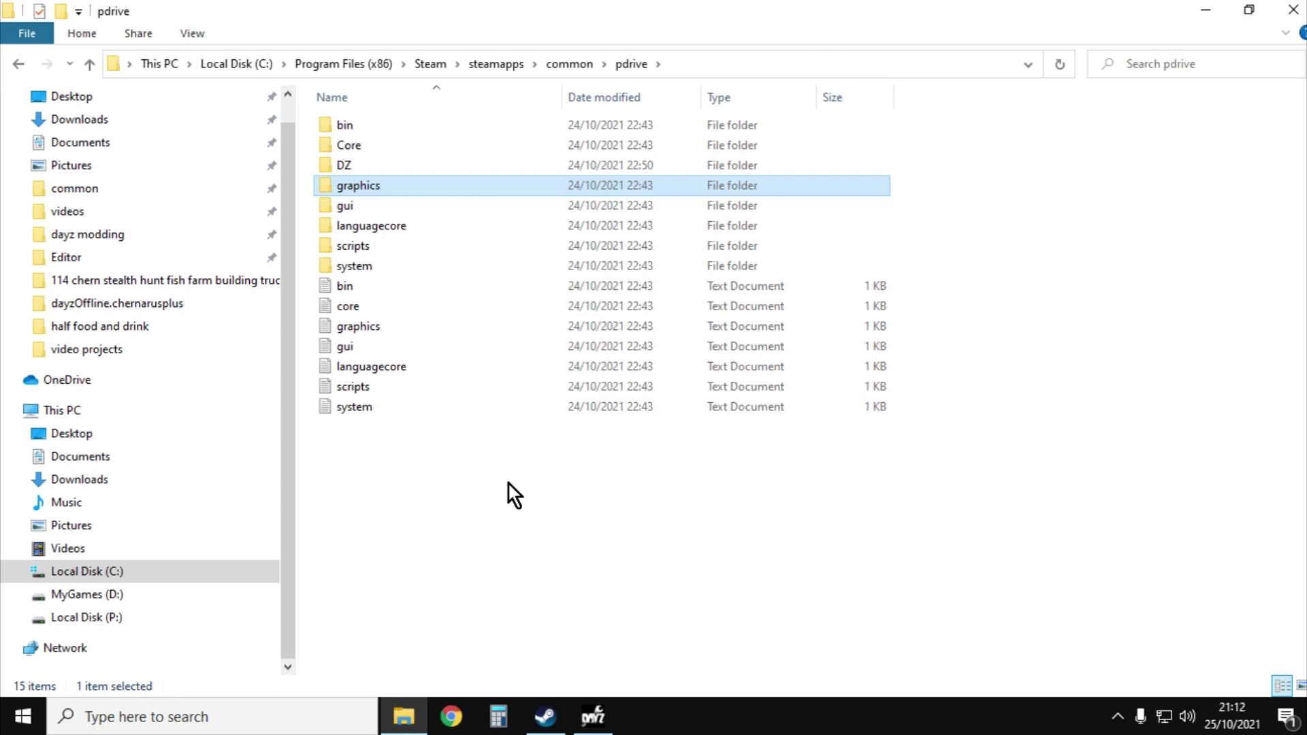
# Step: Bring the Steam library forward, showing DayZ Tools running with 28 minutes used
pyautogui.click(559, 719)
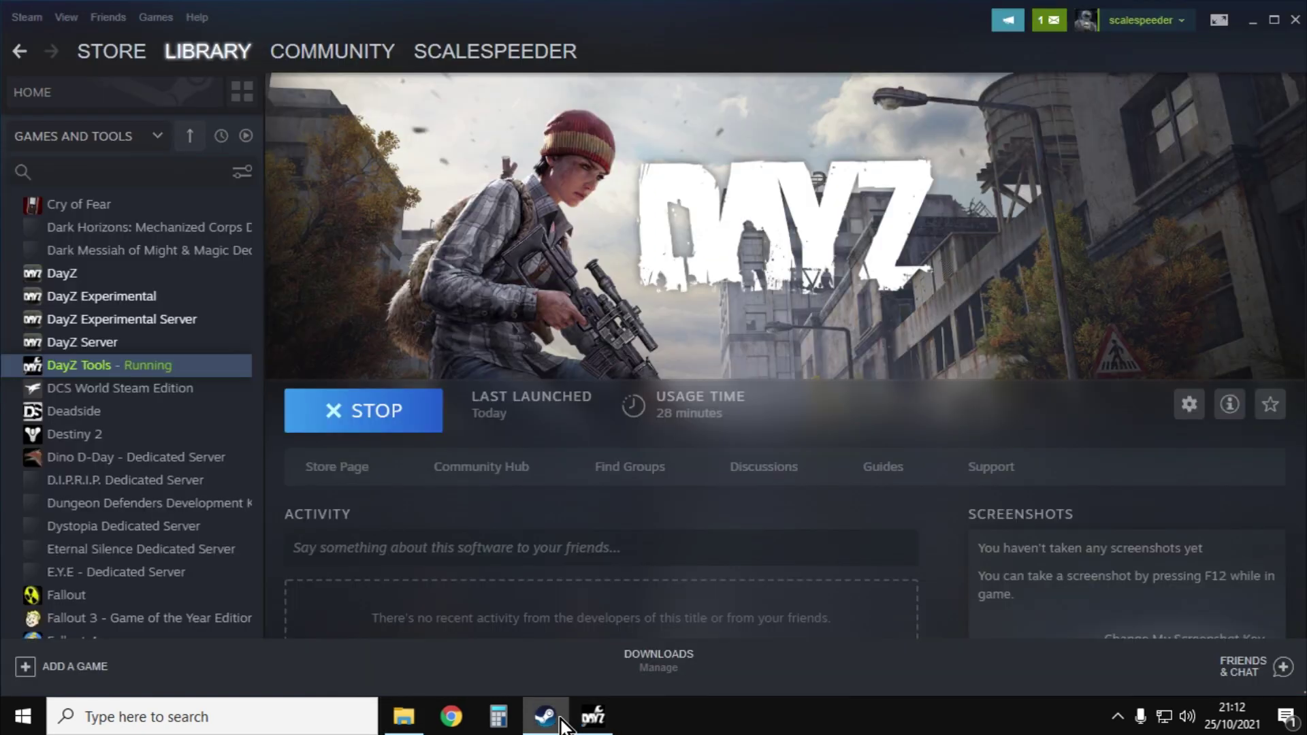